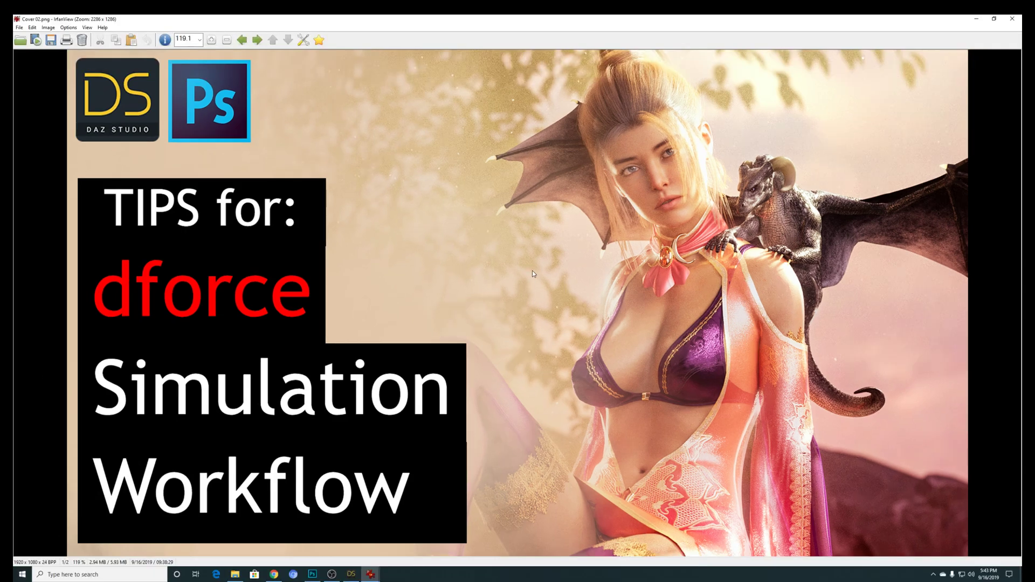
- Open the Dragon Girl Final v2.png render in IrfanView, then bring the DAZ Studio scene forward
mouse_move(349, 578)
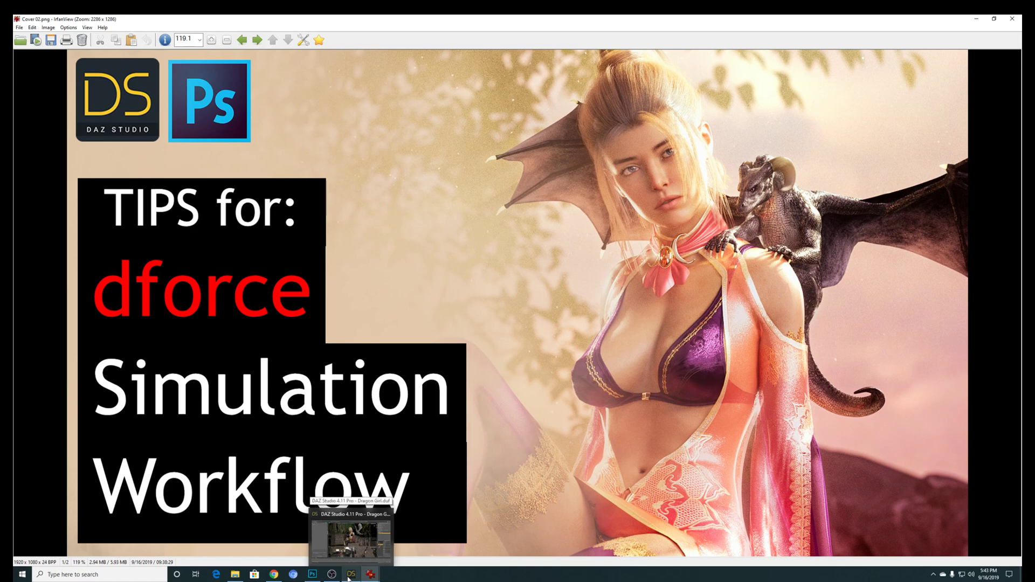
left_click(235, 574)
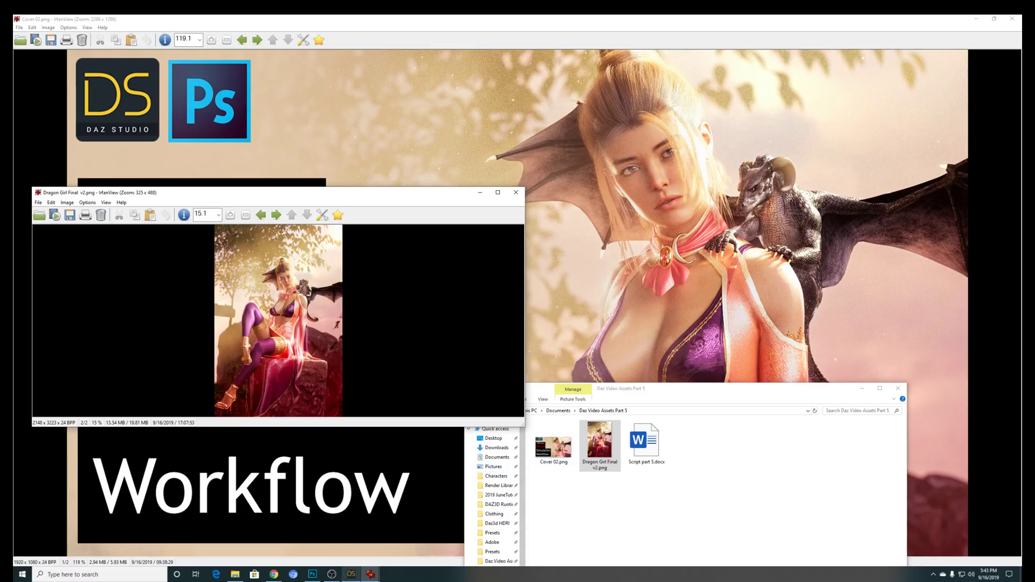
left_click(351, 574)
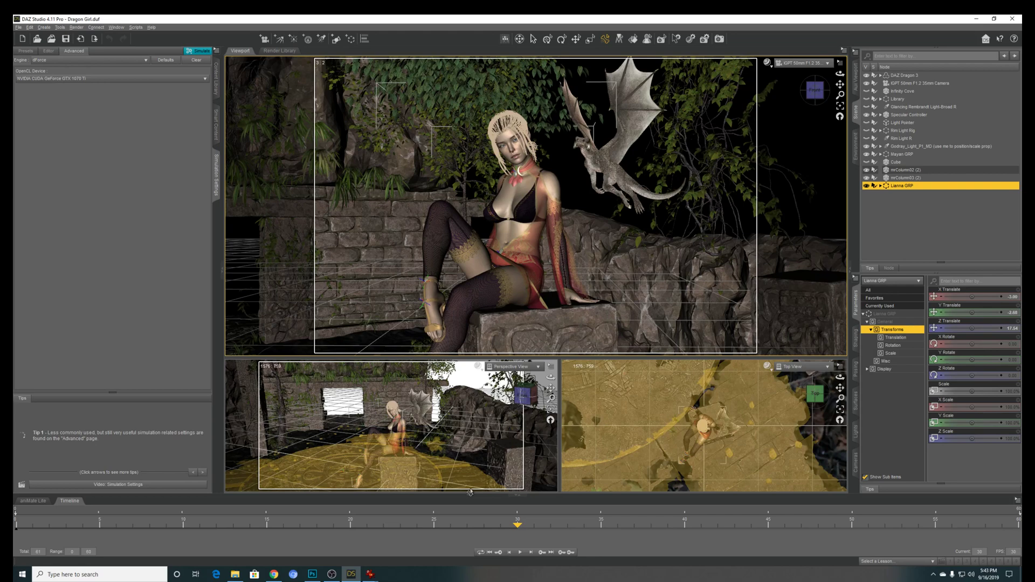
- From frame 0, run a dForce simulation using the Simulation group settings
left_click(16, 529)
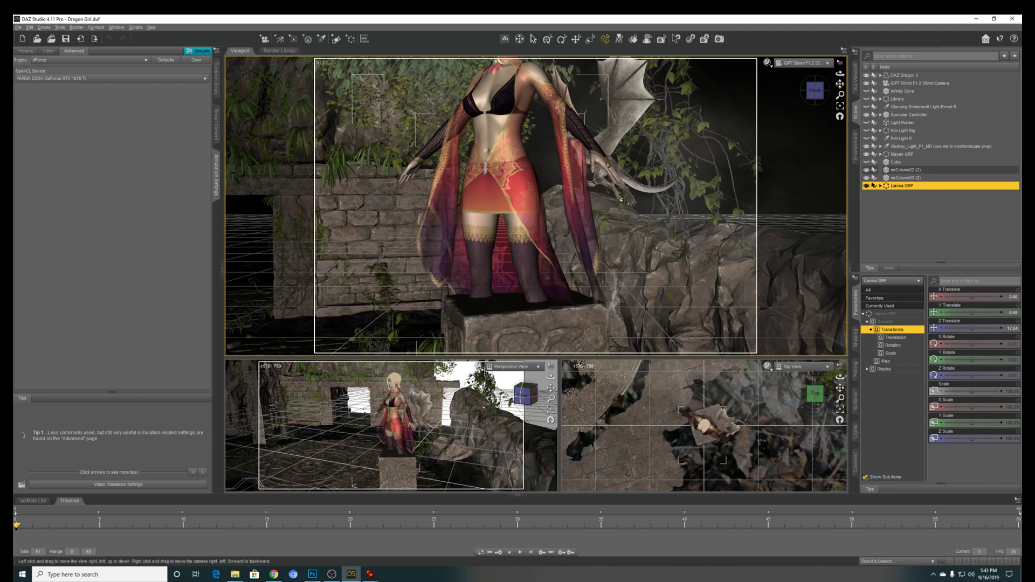
left_click_drag(840, 85, 708, 114)
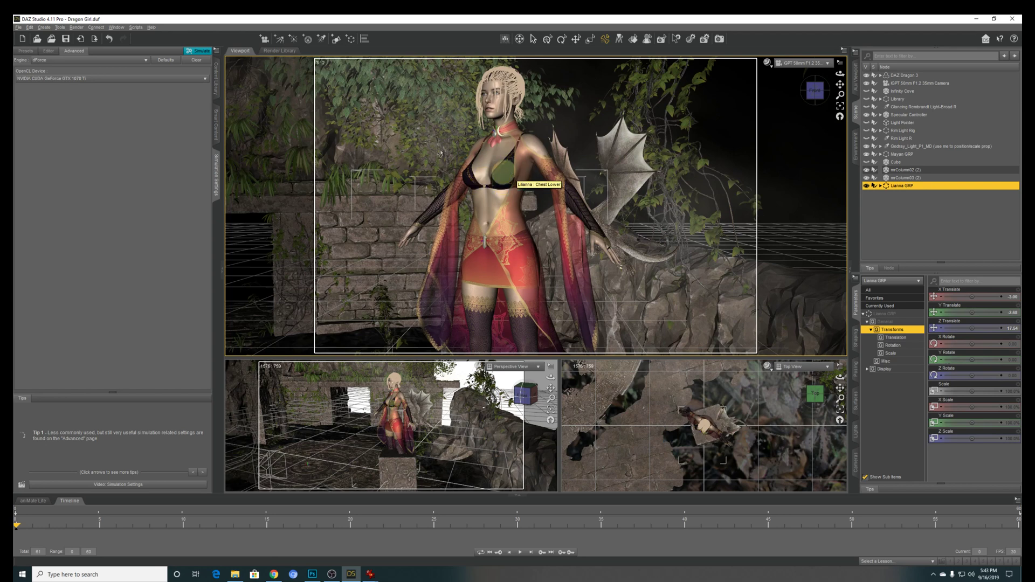
left_click(48, 51)
left_click(42, 101)
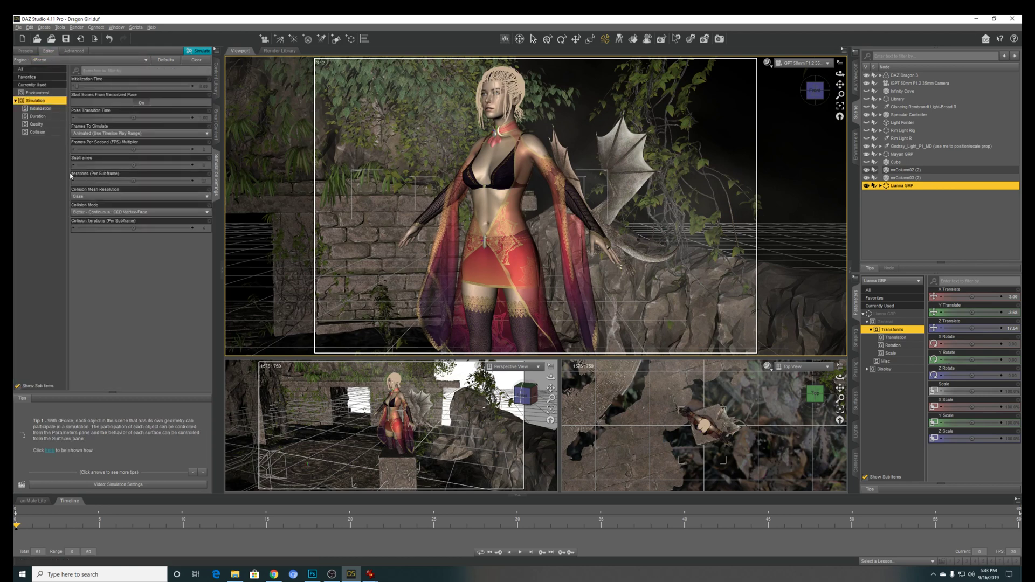
left_click(198, 52)
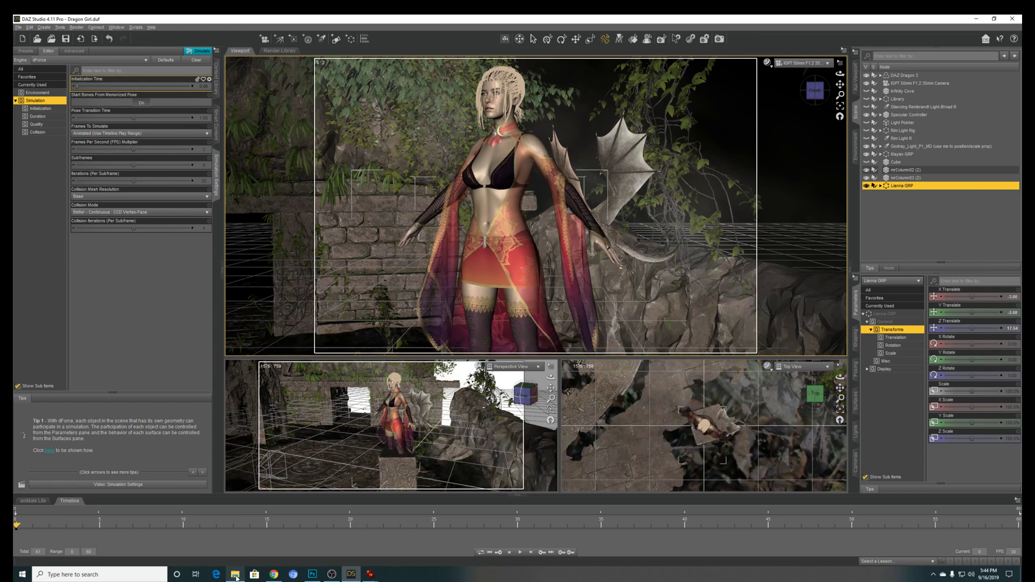
- Check the IrfanView windows, then minimize the Daz Video Assets Part 5 folder window
left_click(234, 576)
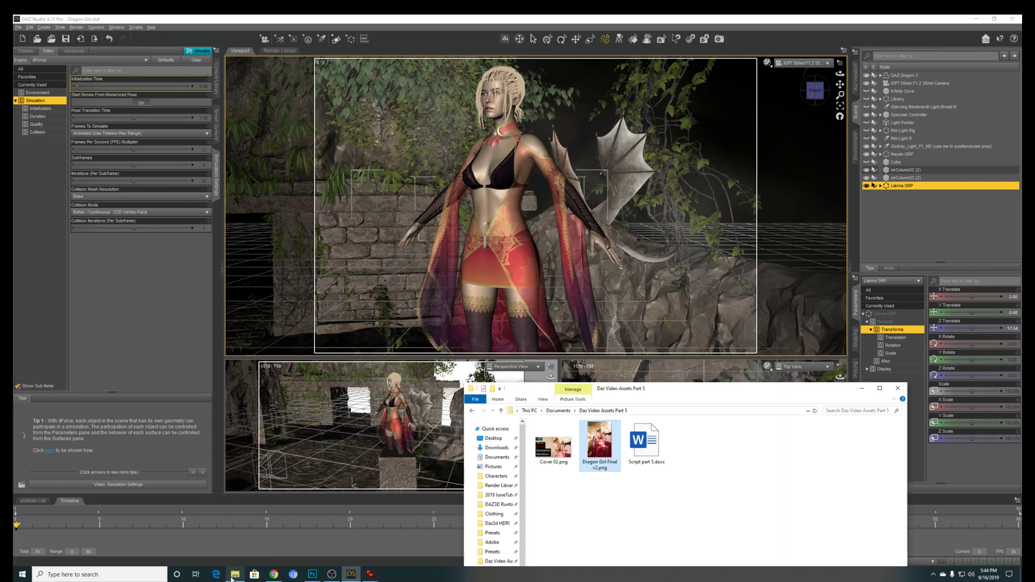
left_click(370, 575)
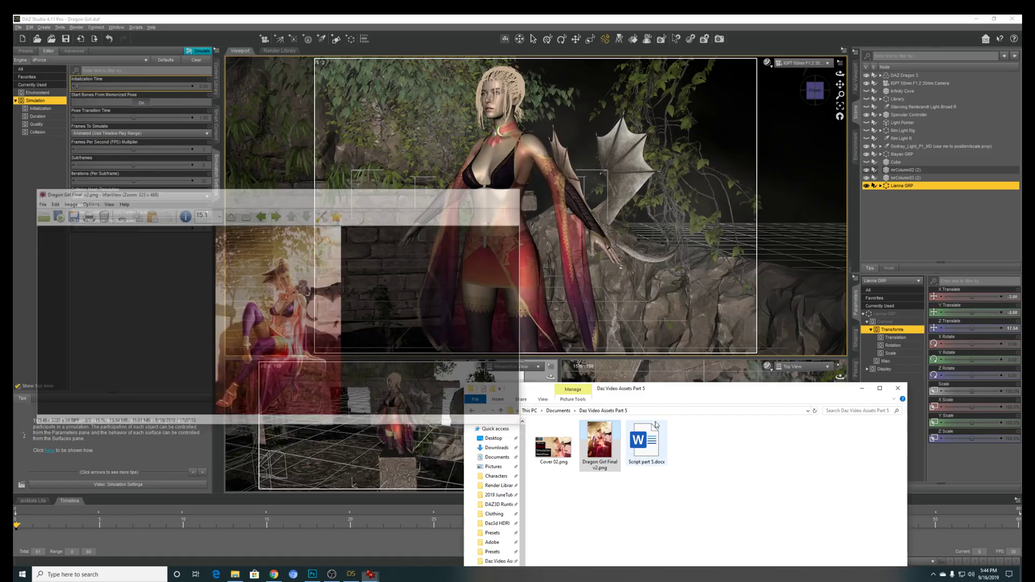
left_click(863, 388)
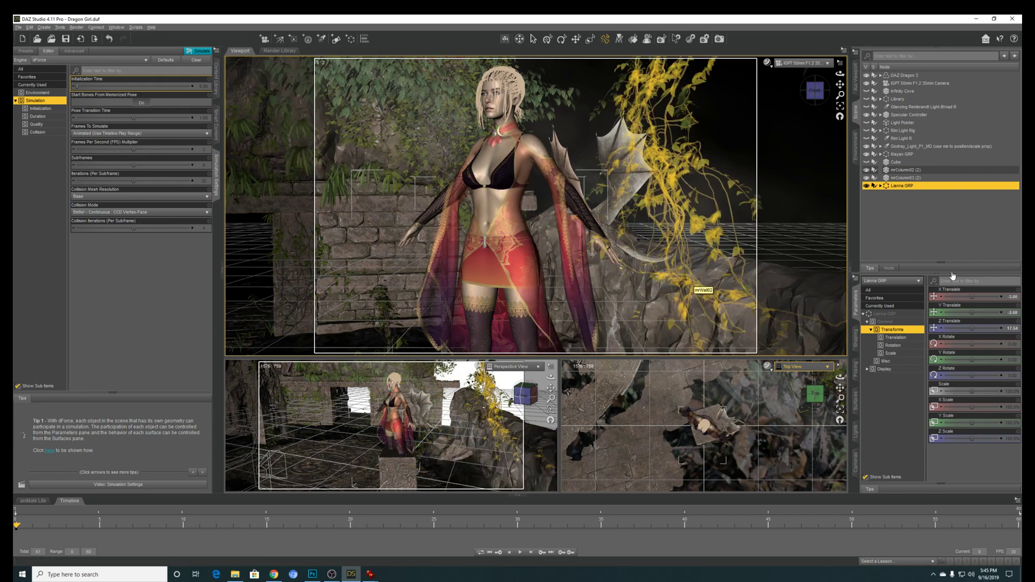
- Apply Clear Animation > Clear Figure Pose to the Lianna figure inside Lianna GRP
left_click(881, 186)
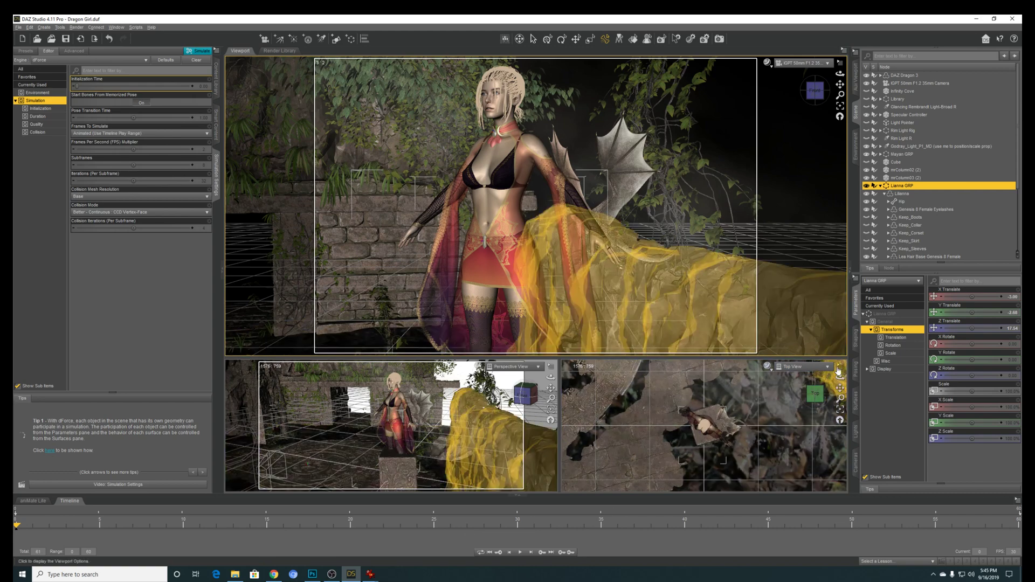
left_click(906, 195)
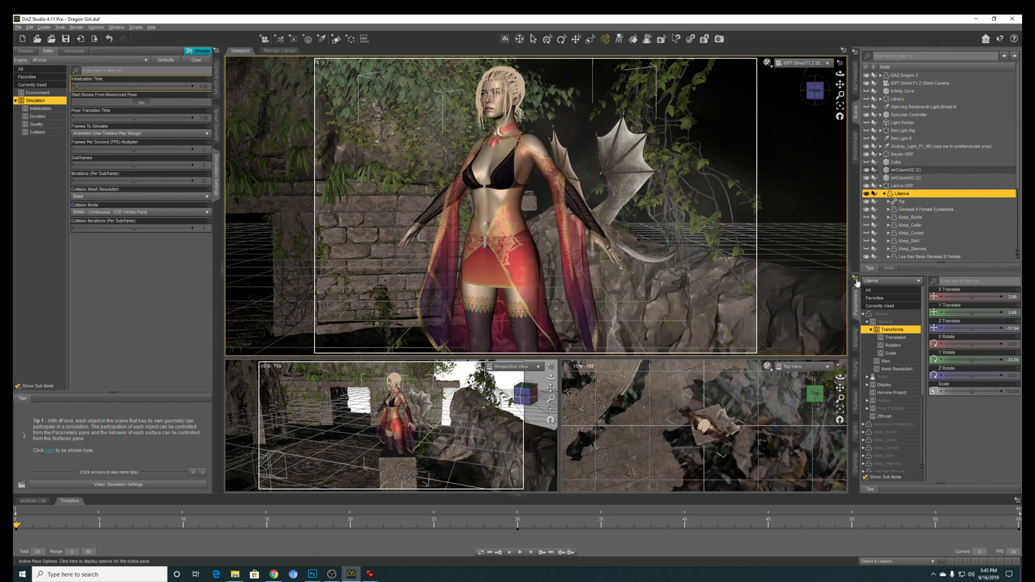
left_click(856, 280)
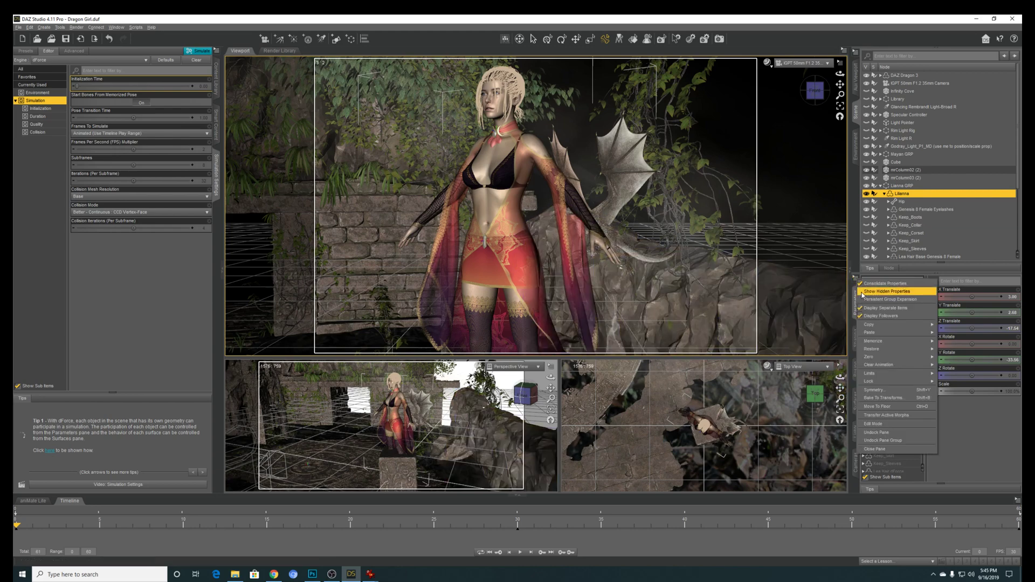
mouse_move(882, 365)
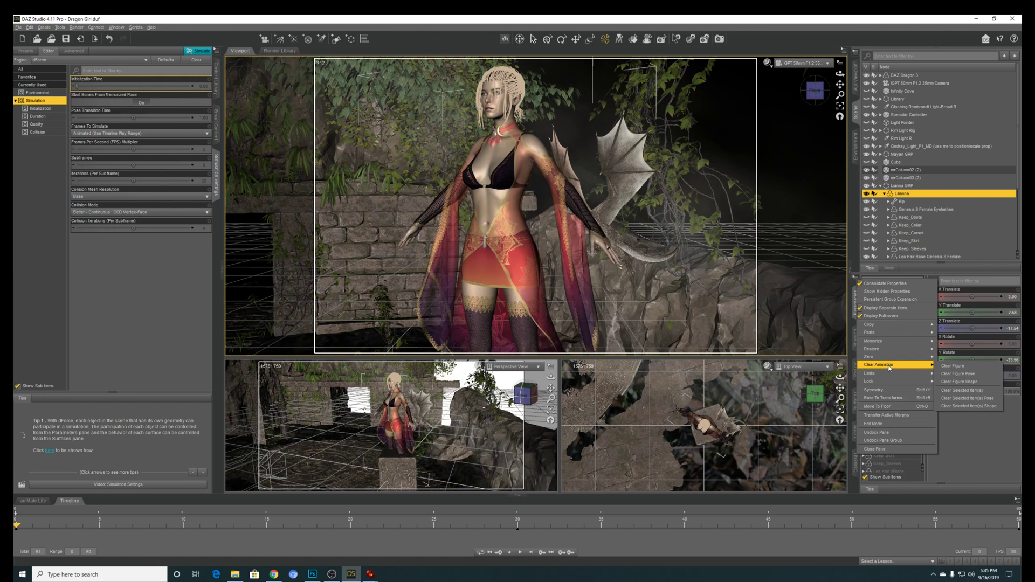
left_click(968, 377)
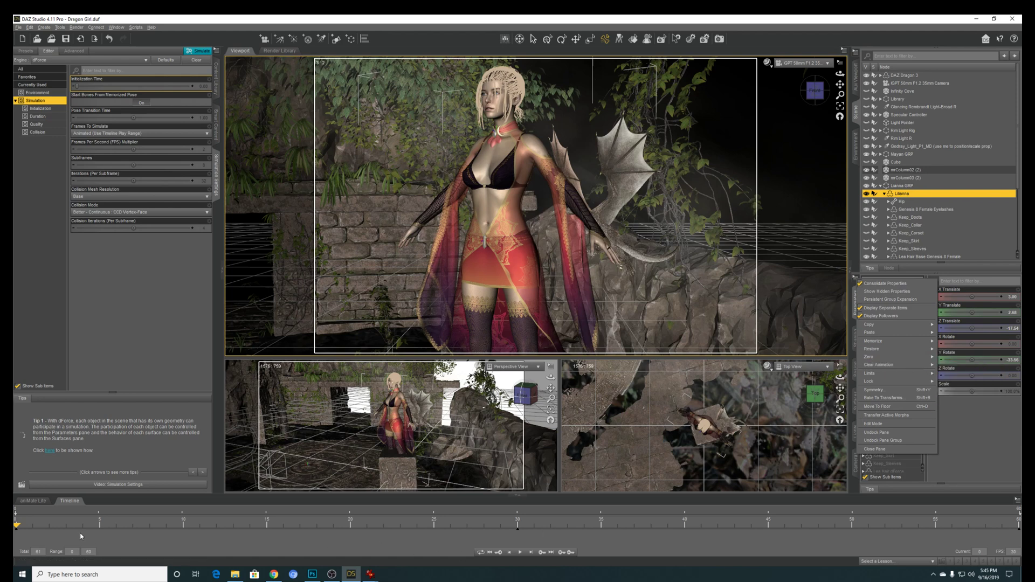
- Scrub the timeline through the simulated frames up to frame 26 and back to 0
left_click(17, 529)
left_click(38, 533)
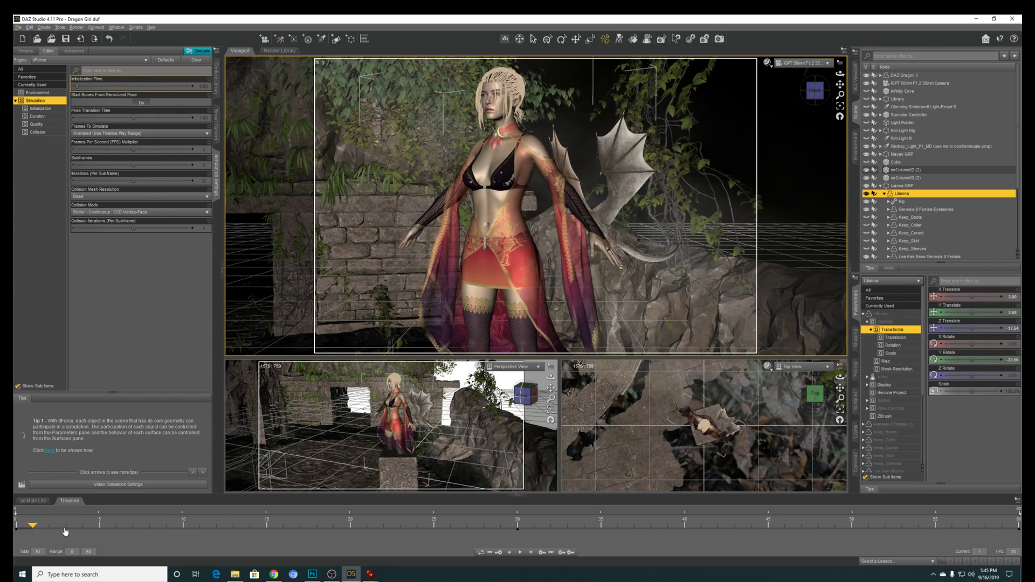
left_click_drag(65, 532, 15, 522)
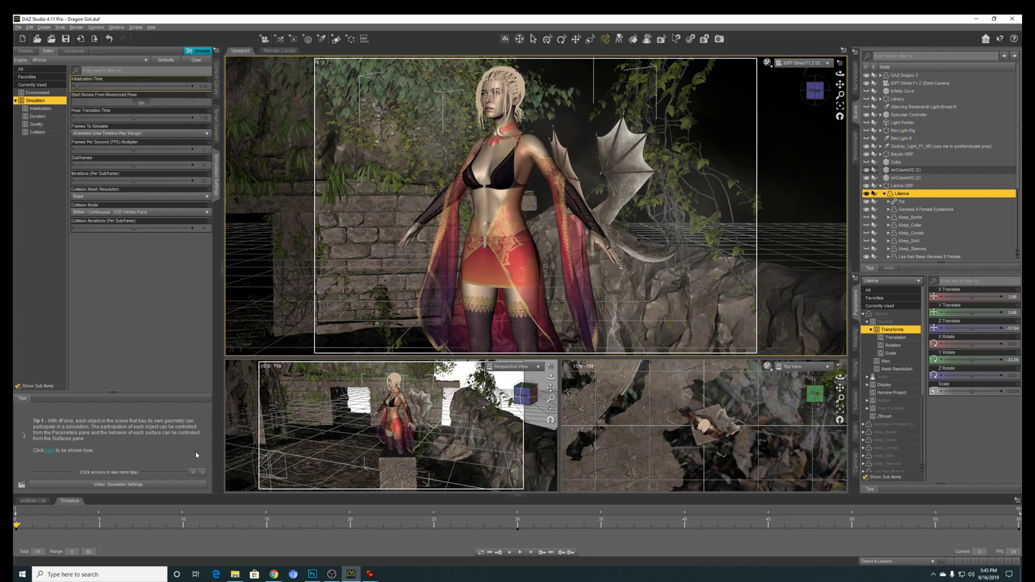
left_click(27, 526)
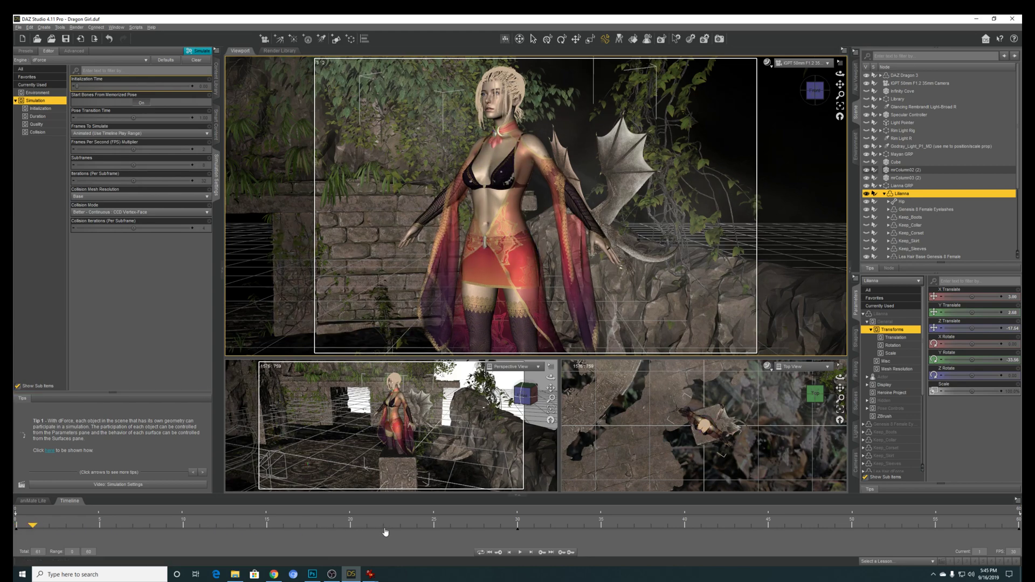
left_click_drag(385, 528, 516, 528)
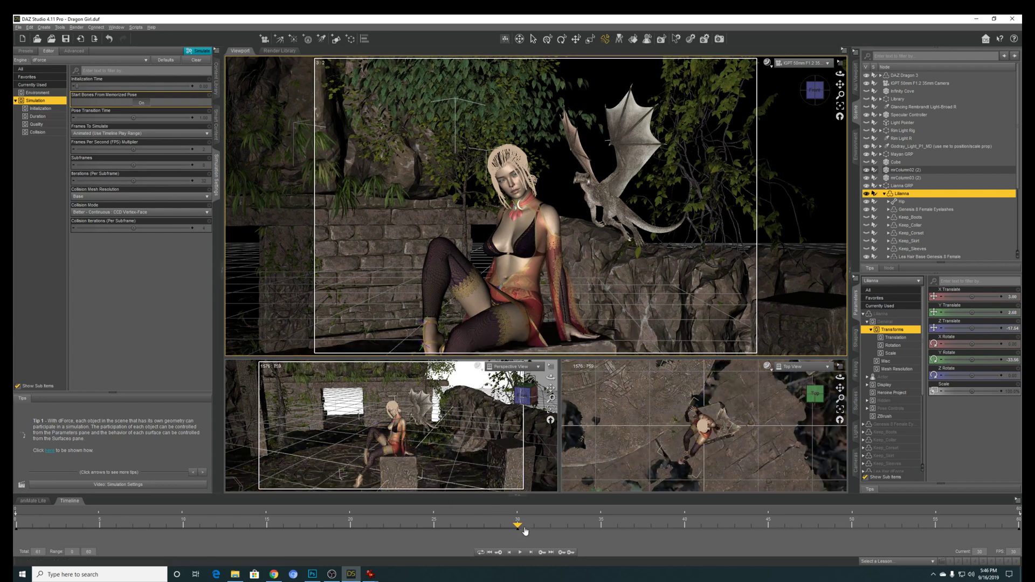
left_click_drag(501, 531, 300, 540)
left_click(15, 527)
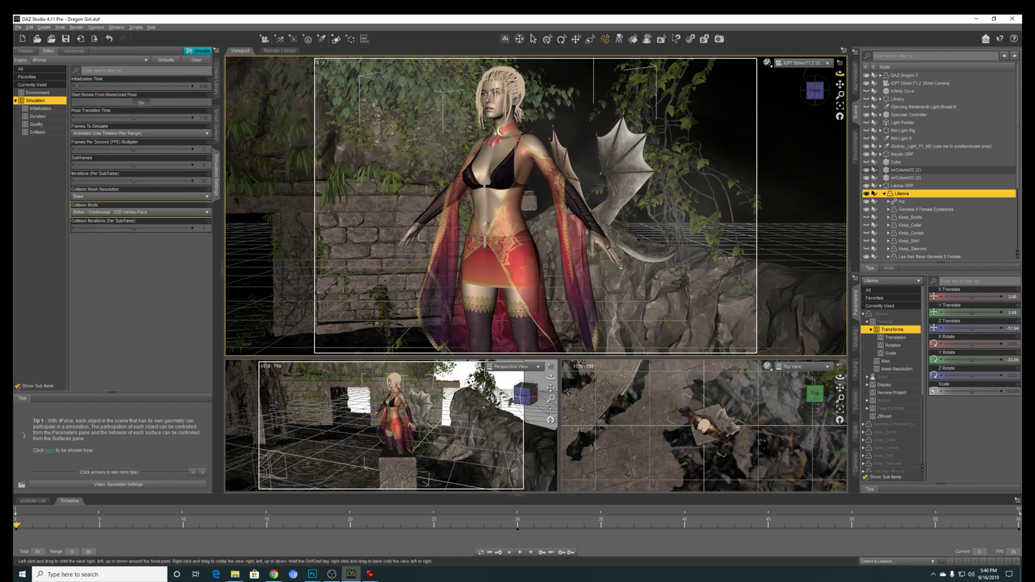
- Create a new primitive cube in the scene
left_click_drag(841, 74, 352, 55)
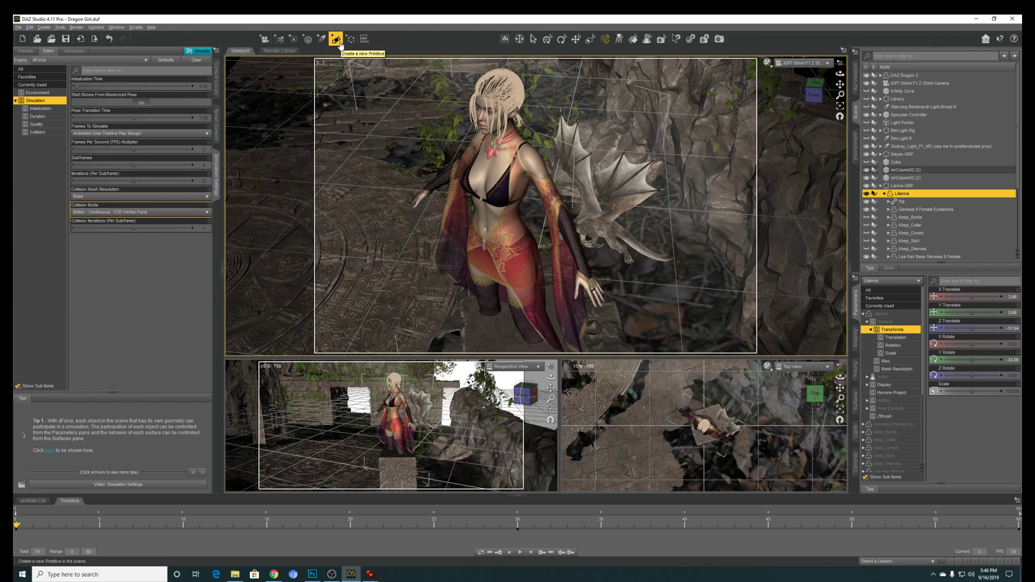
left_click(337, 38)
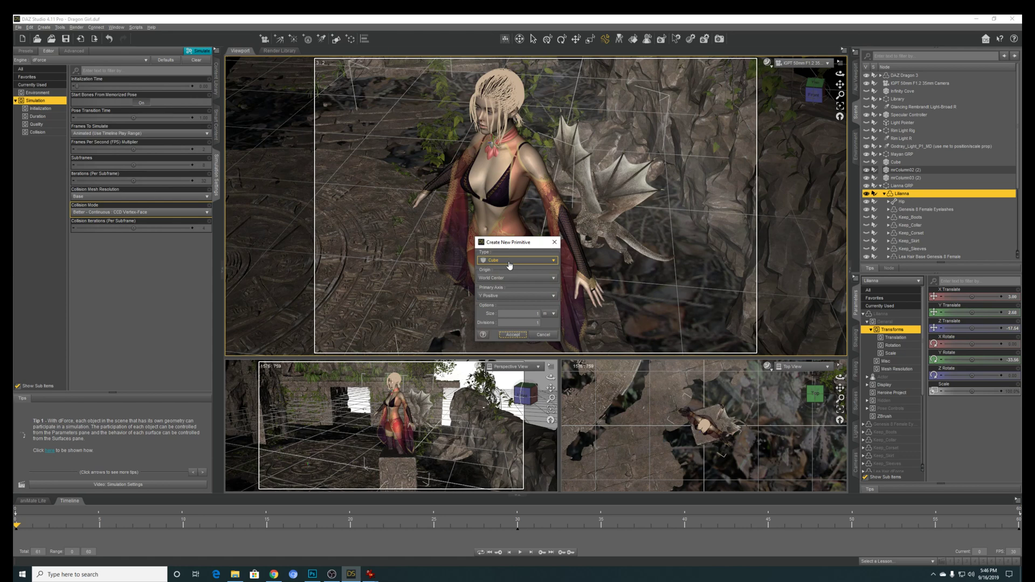
left_click(512, 314)
key("Tab")
left_click(511, 335)
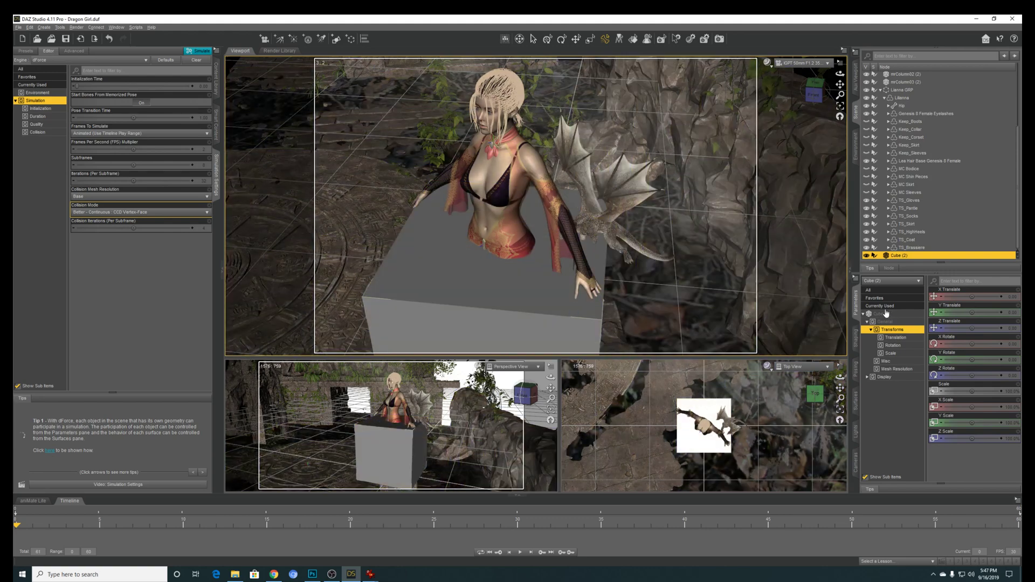
- Scale the cube down to 64.8% in Perspective View
left_click(884, 315)
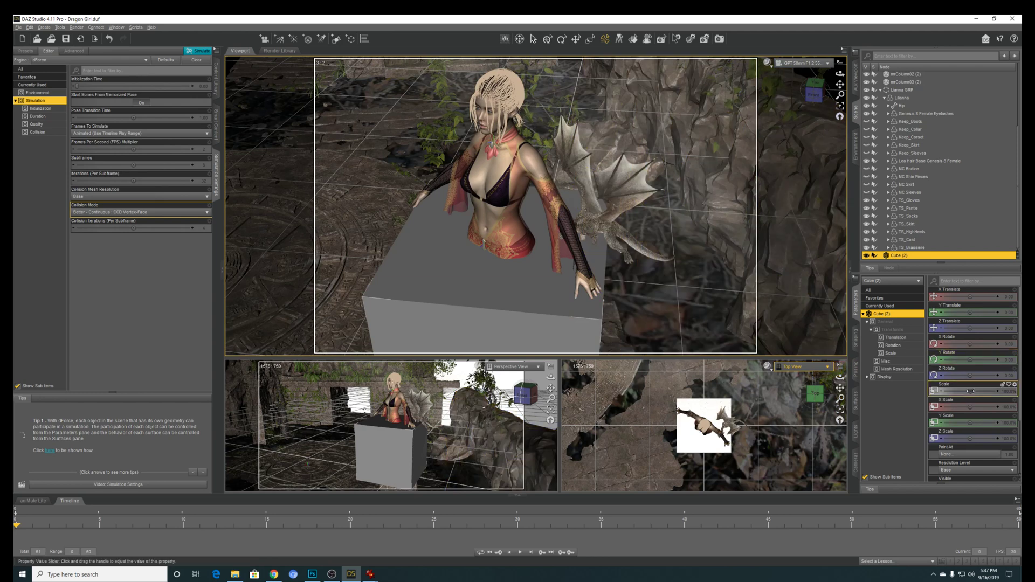
left_click_drag(970, 391, 955, 391)
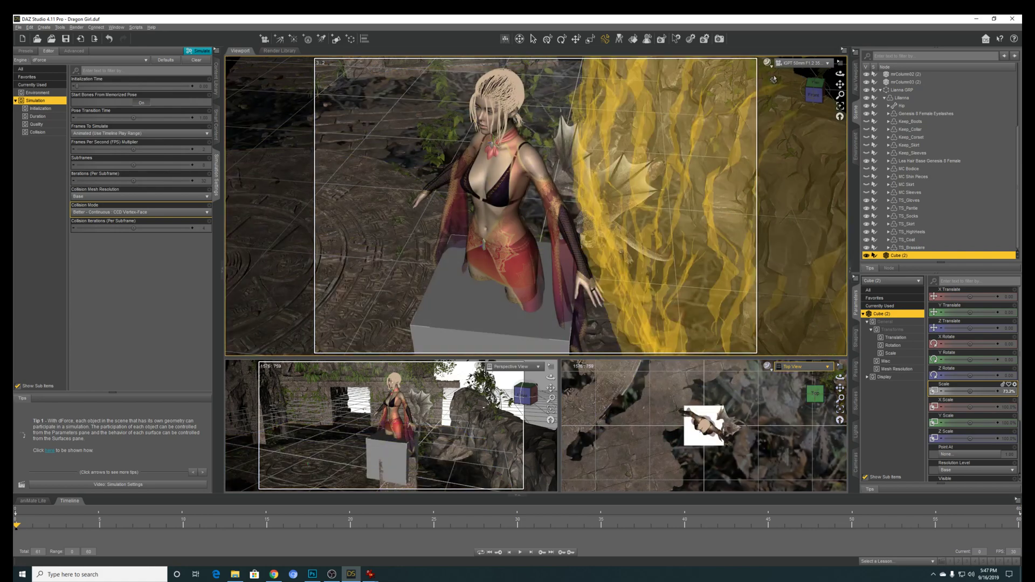
left_click(795, 64)
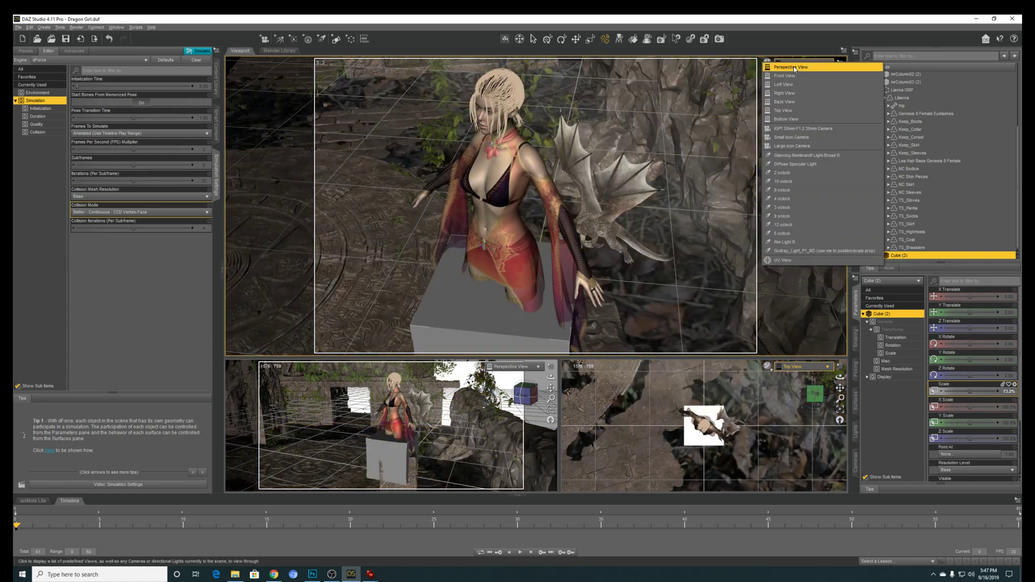
left_click(798, 128)
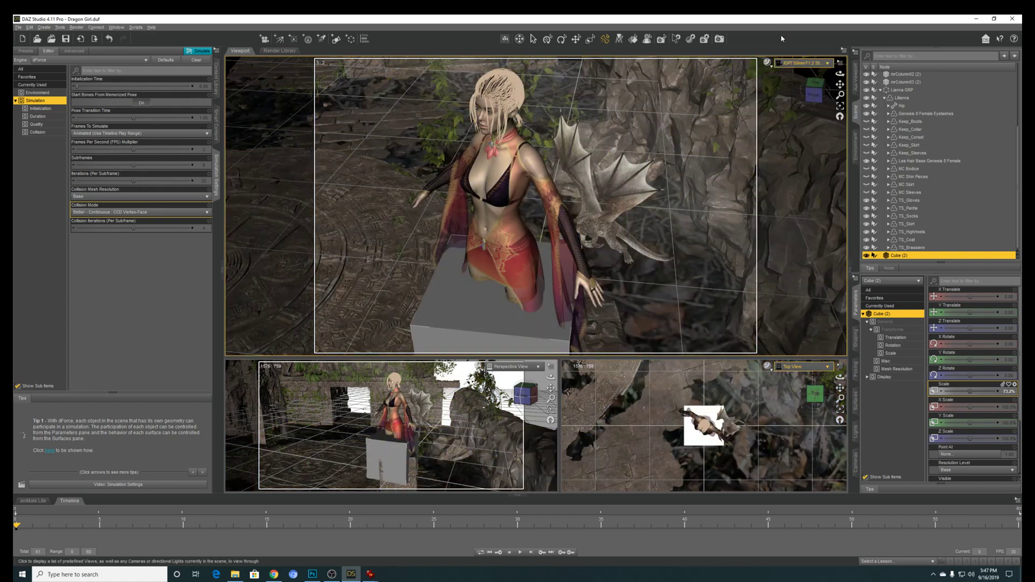
key("ctrl+z")
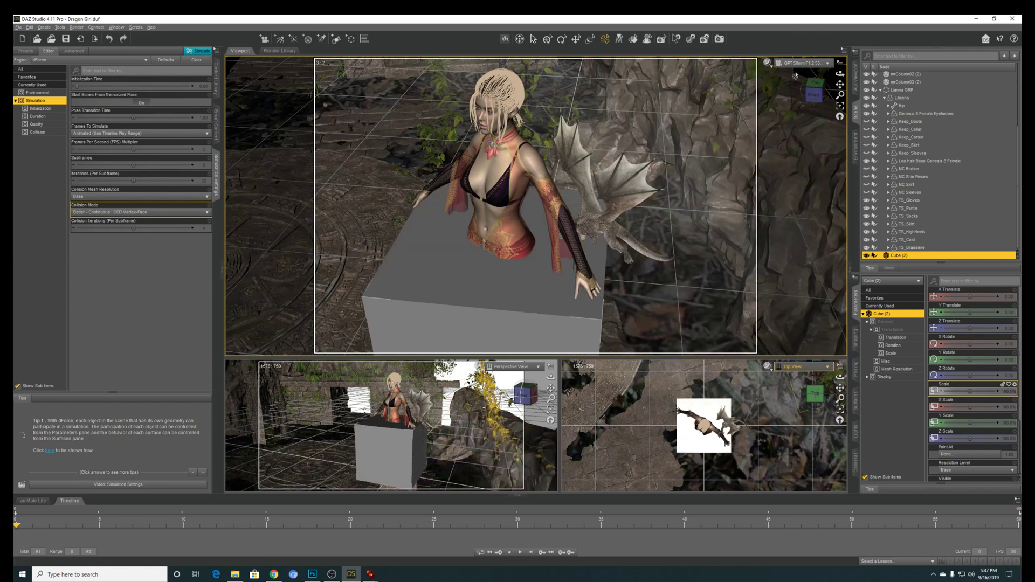
left_click(798, 63)
left_click(796, 73)
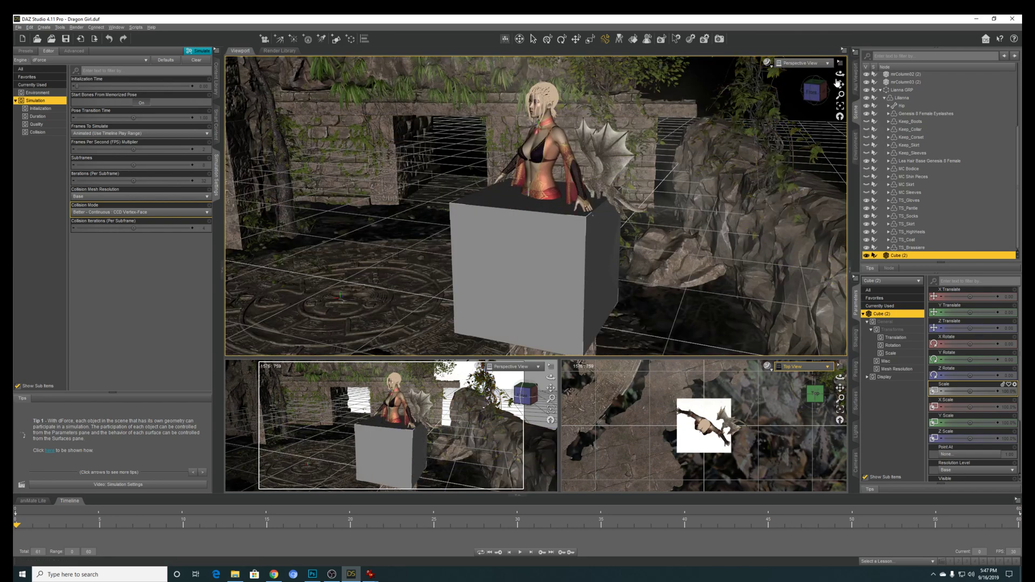
left_click_drag(840, 73, 843, 81)
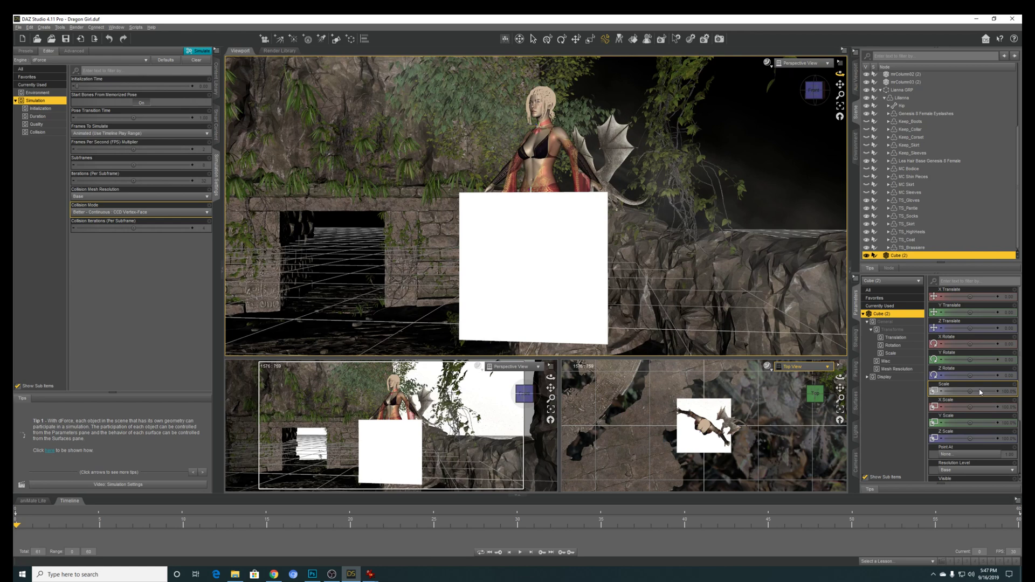
mouse_move(970, 391)
left_mouse_down()
mouse_move(959, 391)
mouse_move(981, 359)
mouse_move(964, 391)
left_mouse_up()
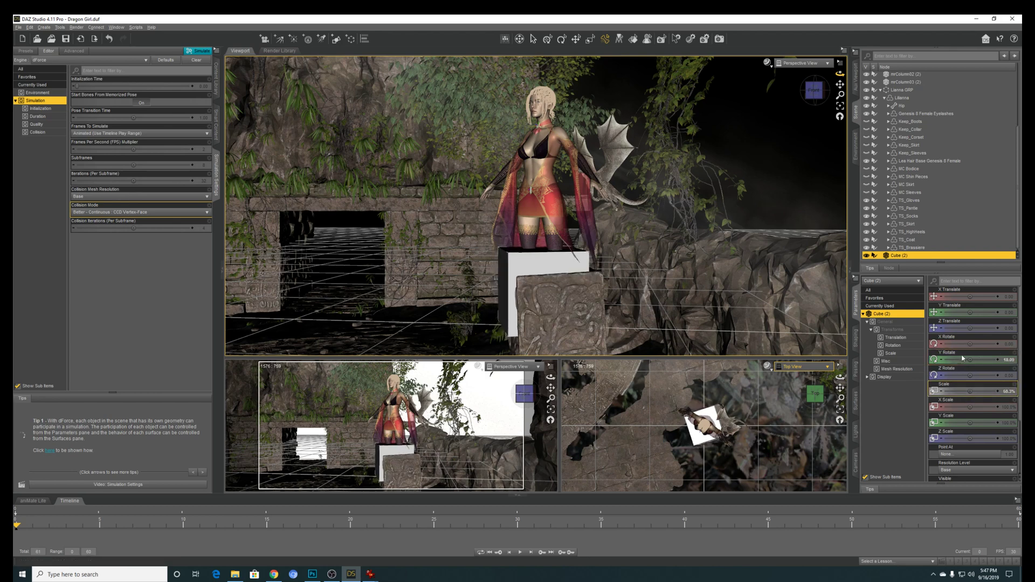
- Position the cube at X 8.99, Z 0.32 and Y -15.67, sinking it into the pillar
left_click_drag(971, 297, 975, 297)
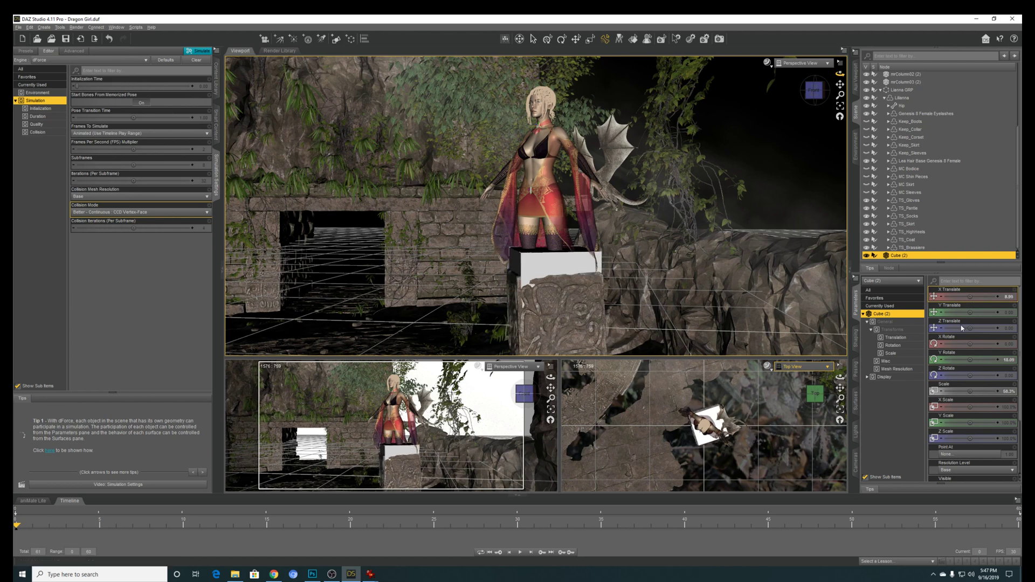
left_click_drag(971, 359, 976, 360)
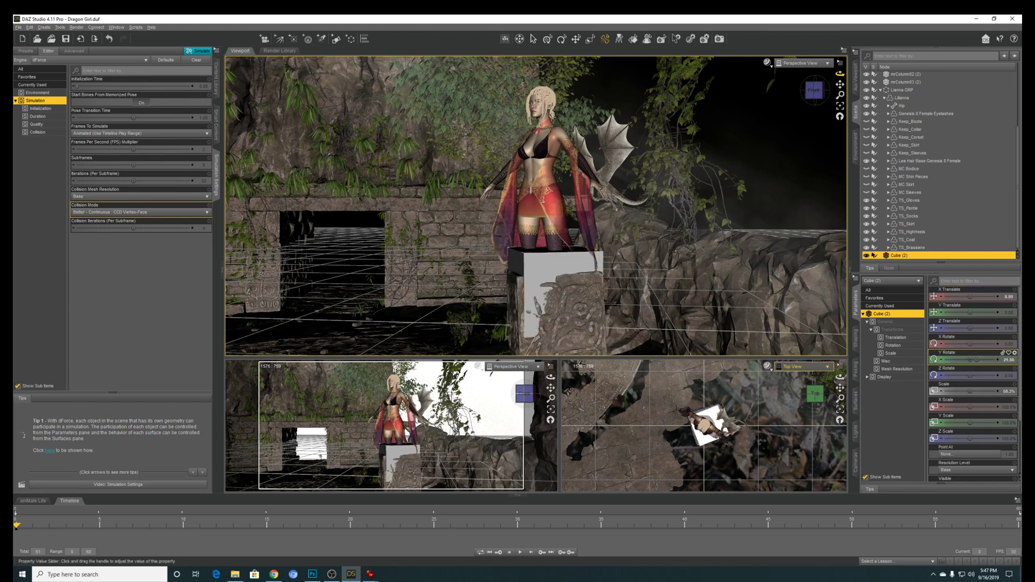
key("ctrl+z")
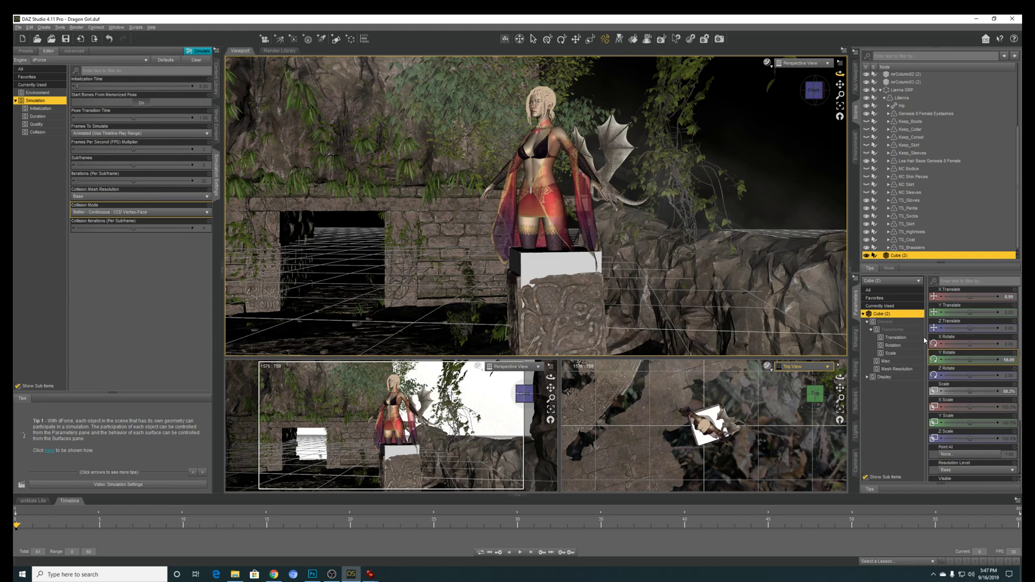
left_click_drag(969, 327, 971, 327)
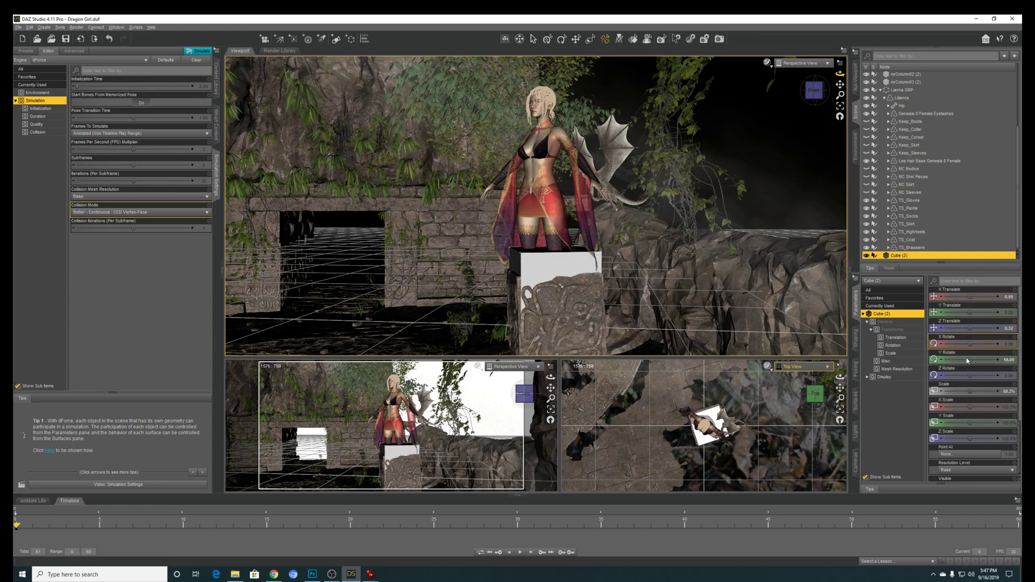
left_click_drag(970, 313, 970, 318)
mouse_move(969, 314)
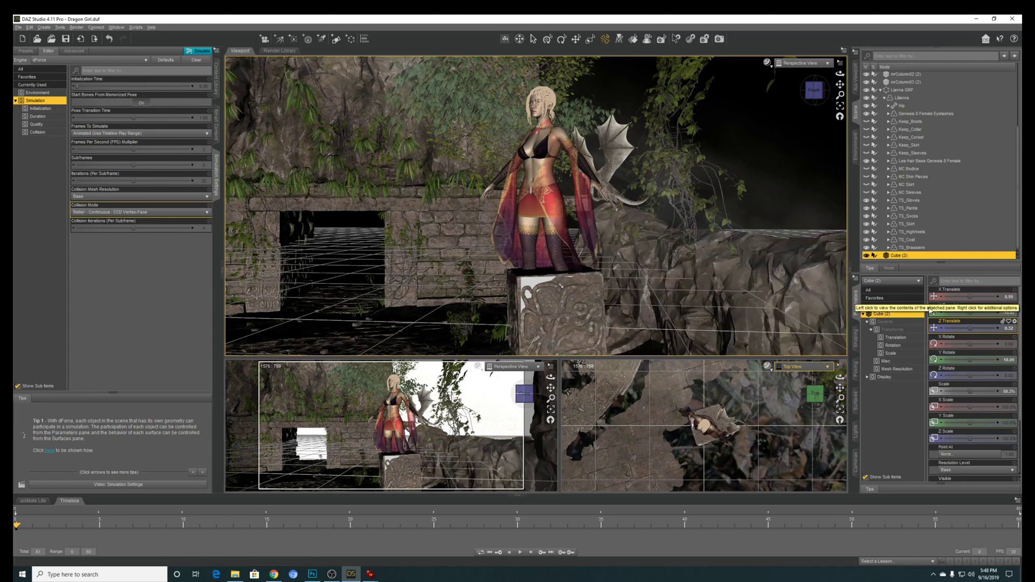
- Move Cube (2) along X and Z beside the figure, then check her seated pose at frame 21
left_click_drag(840, 74, 840, 95)
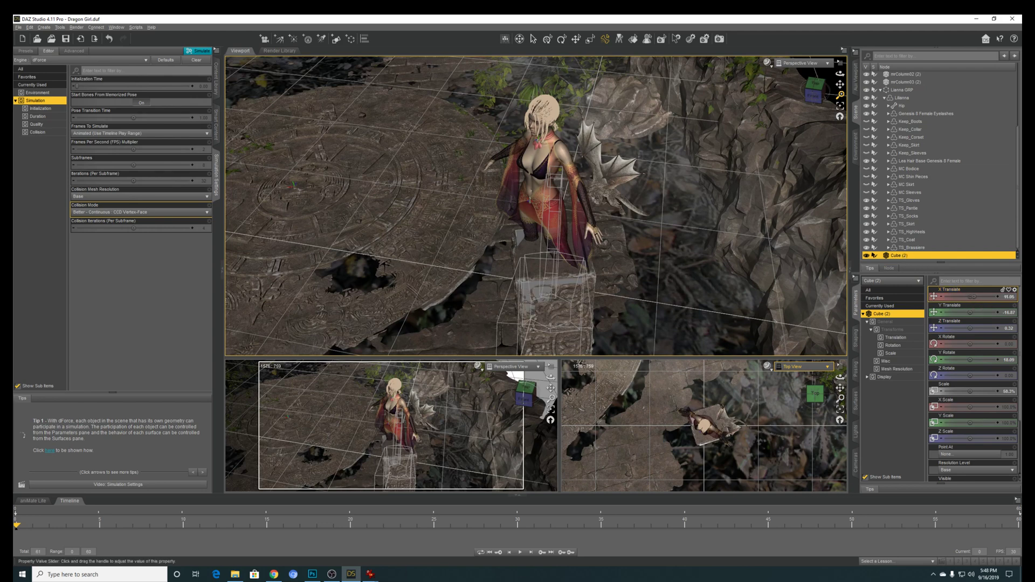
left_click_drag(970, 297, 968, 328)
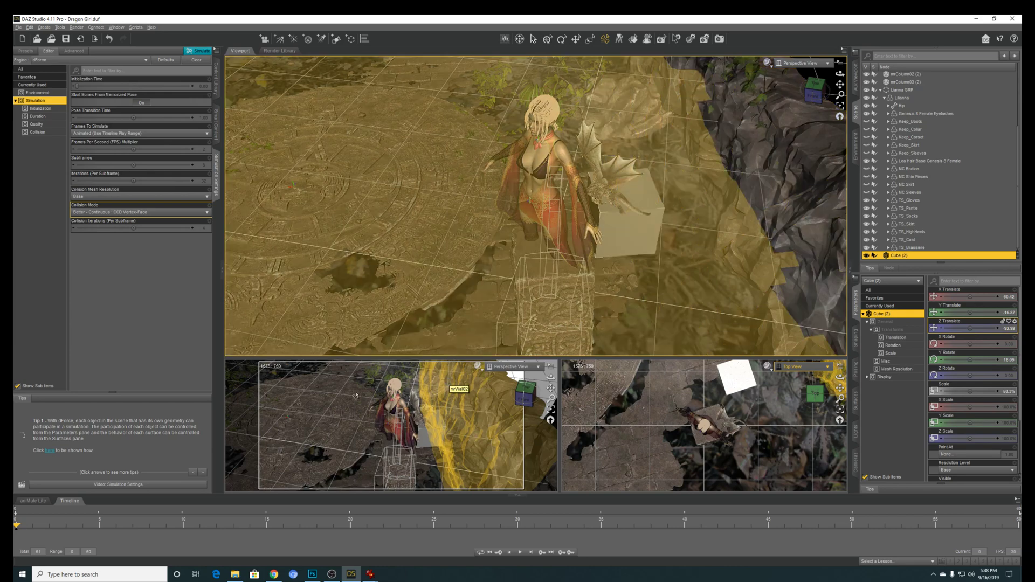
left_click_drag(17, 530, 520, 532)
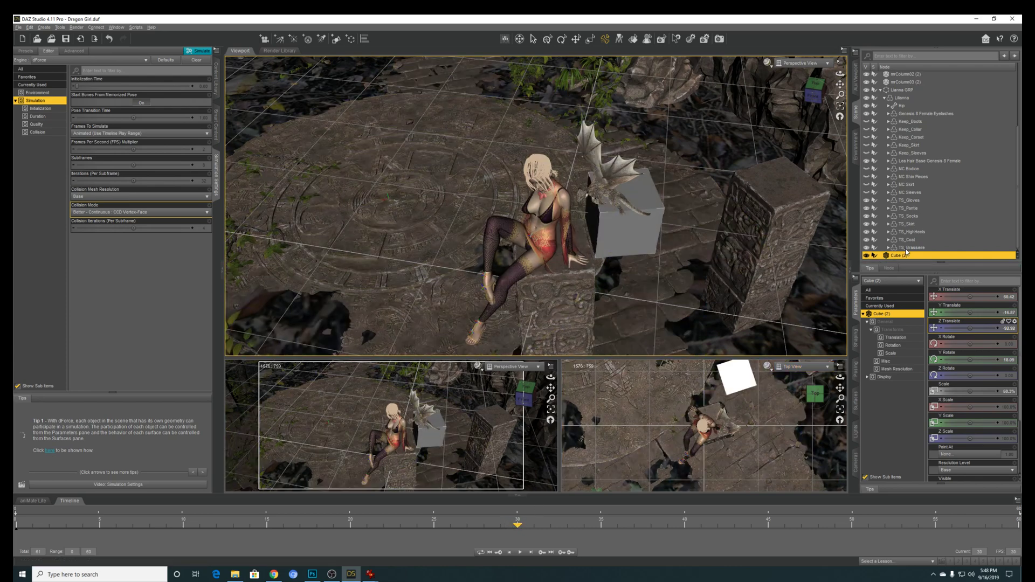
- Select Cube (2) and create a keyframe for it at frame 30
left_click(906, 253)
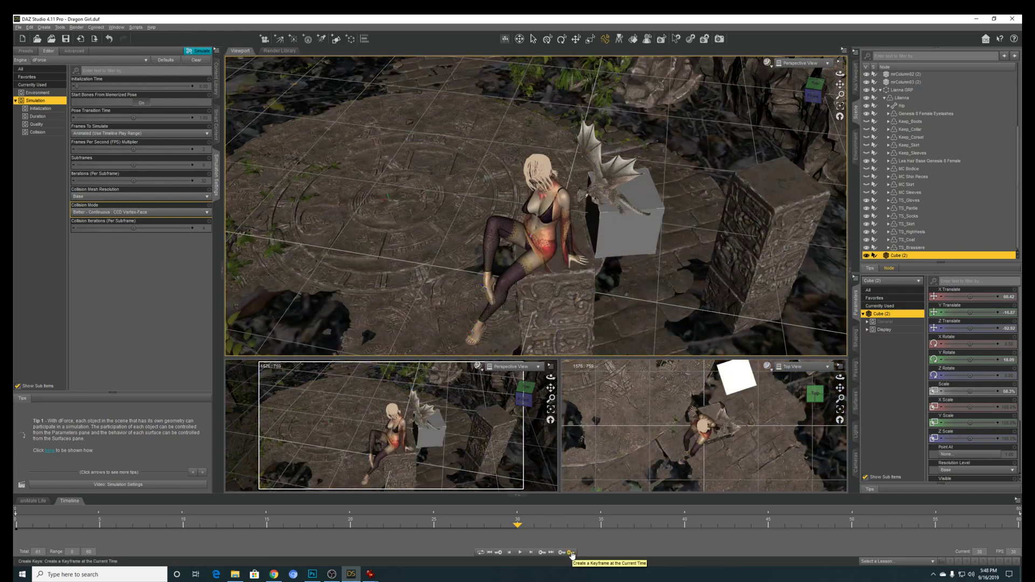
left_click(572, 554)
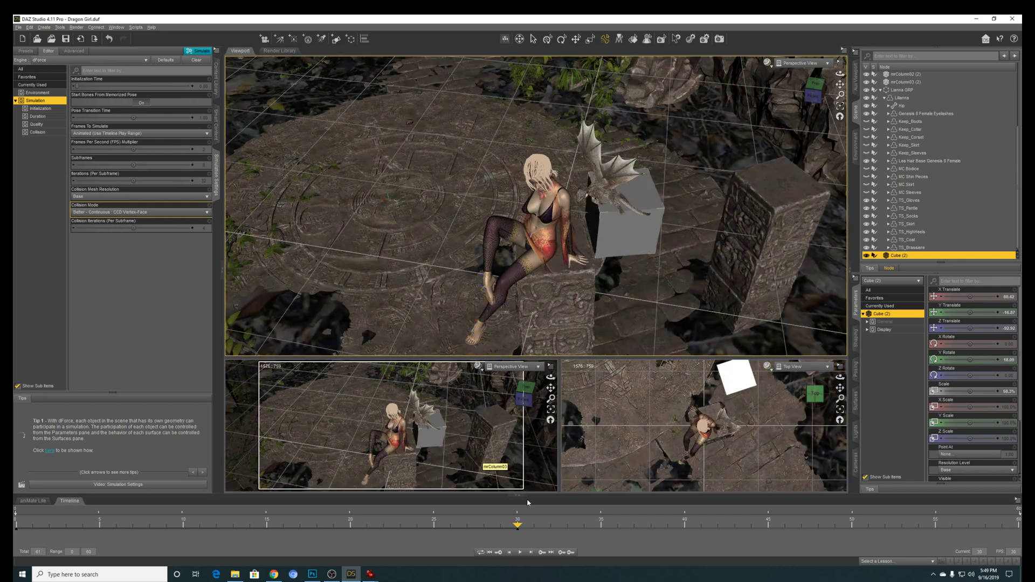
- At frame 60, move Cube (2) under the seated figure, X Translate about 2.84
left_click_drag(519, 529, 852, 527)
left_click_drag(982, 527, 1021, 526)
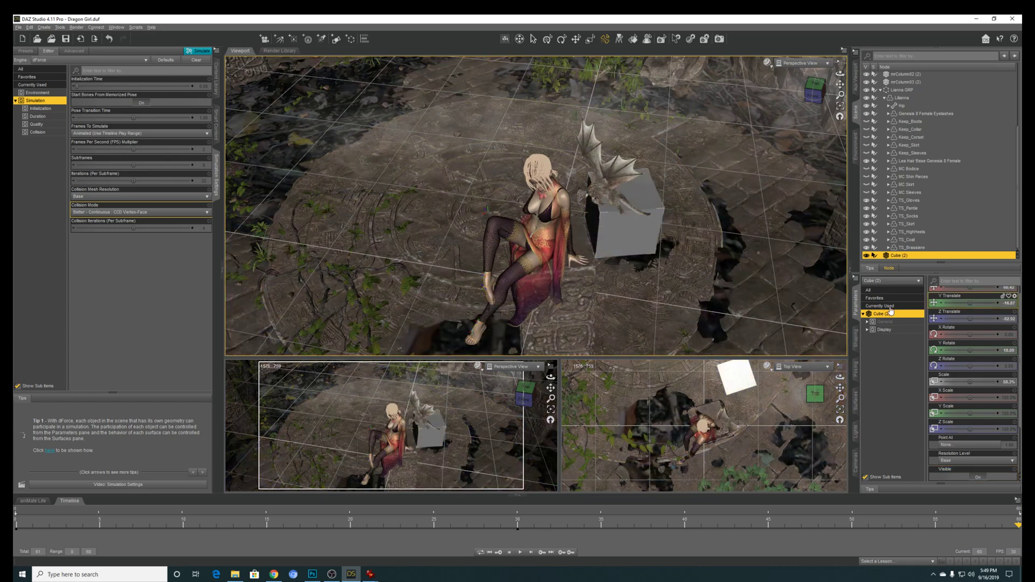
scroll(971, 309, "up", 1)
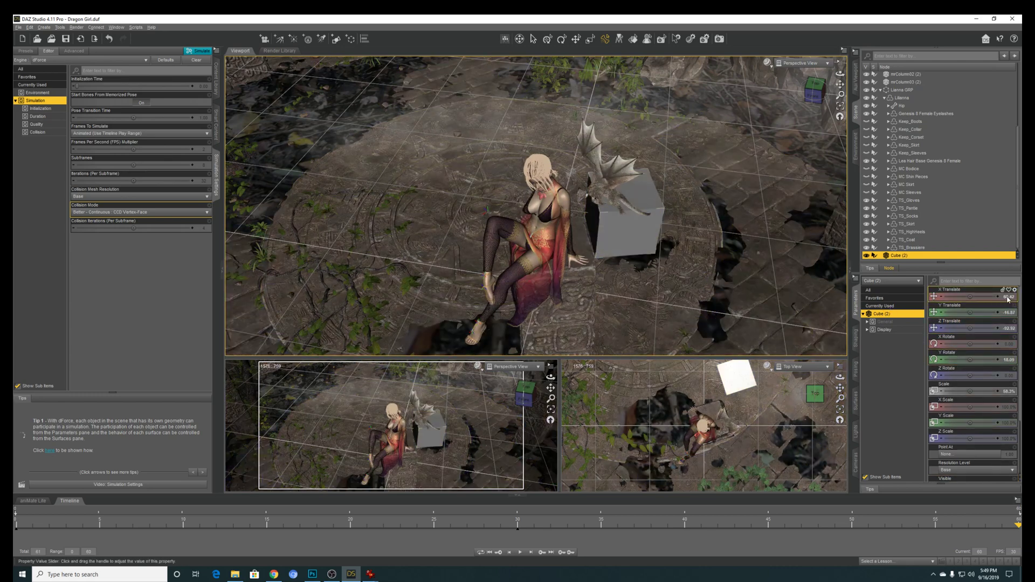
mouse_move(1006, 300)
mouse_move(969, 296)
left_mouse_down()
mouse_move(941, 297)
mouse_move(966, 296)
left_mouse_up()
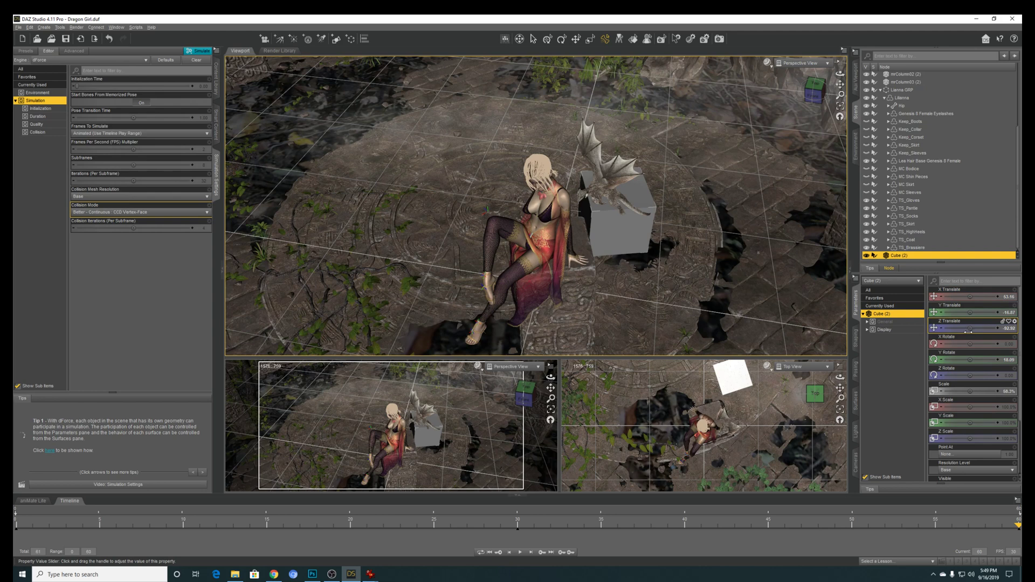
left_click_drag(969, 328, 940, 297)
left_click_drag(970, 328, 967, 328)
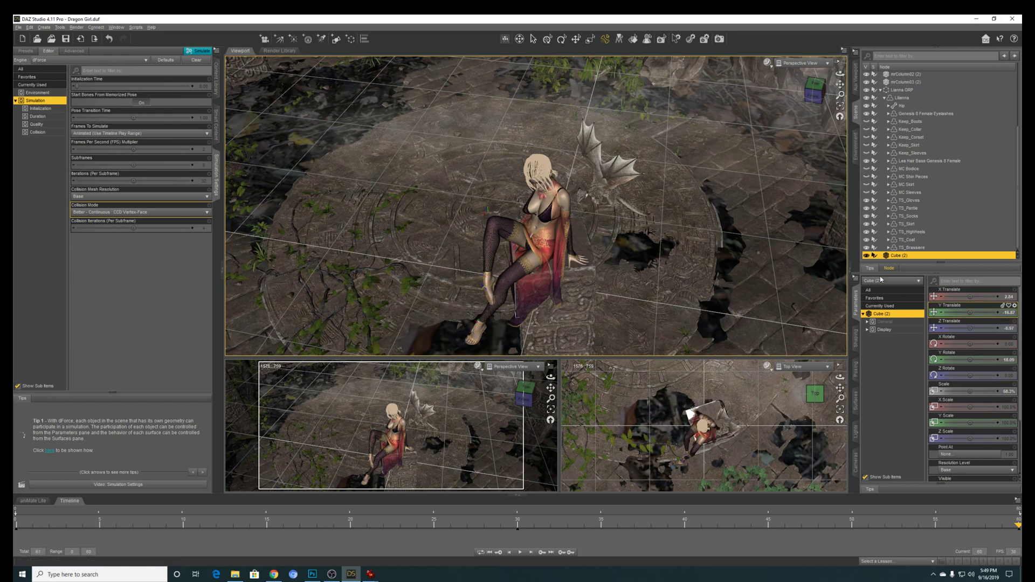
scroll(912, 195, "up", 2)
- Hide Mayan GRP and mrColumn02 (2), then orbit lower to see the dress over the cube
scroll(911, 196, "up", 3)
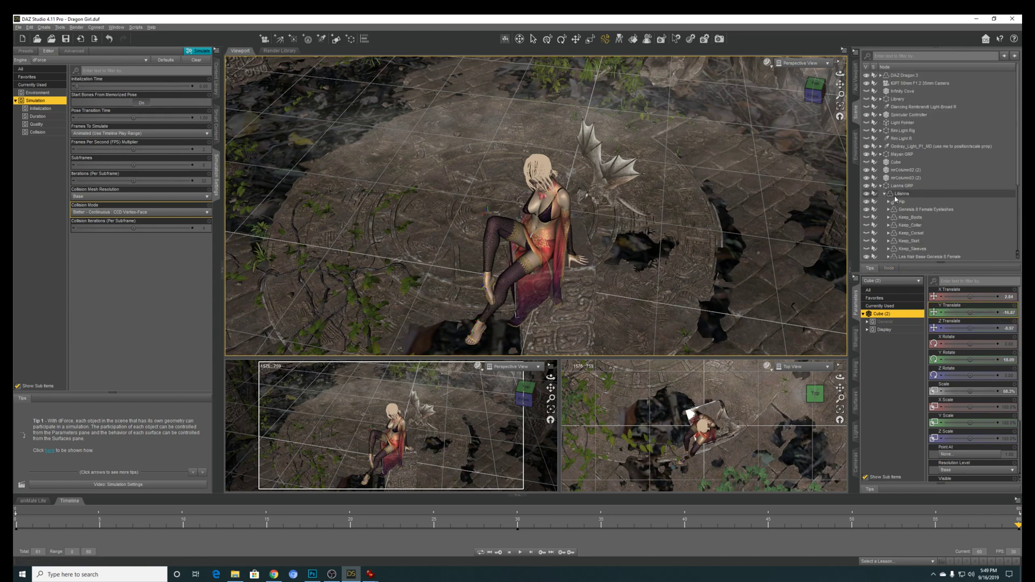
left_click(900, 155)
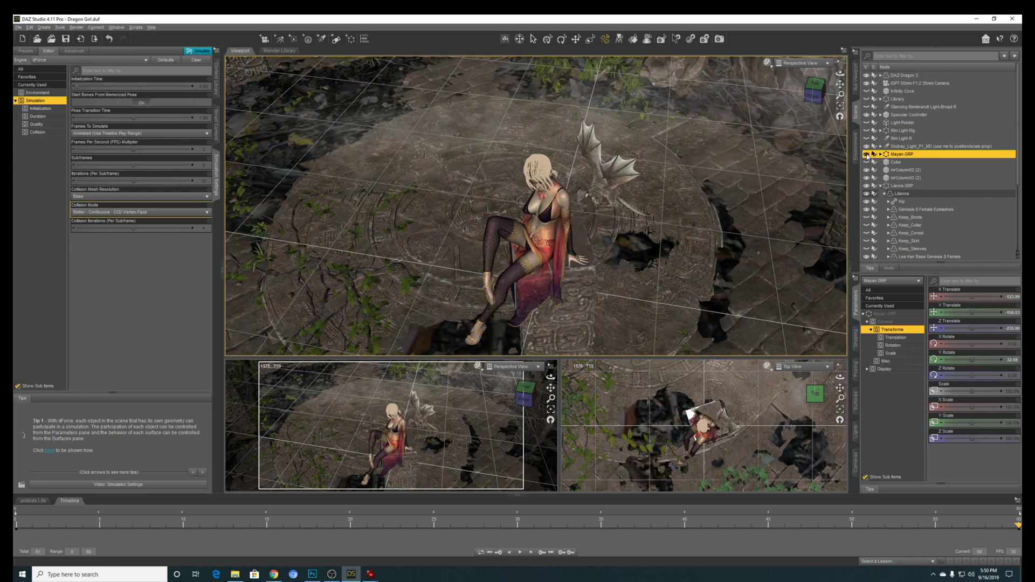
left_click(867, 154)
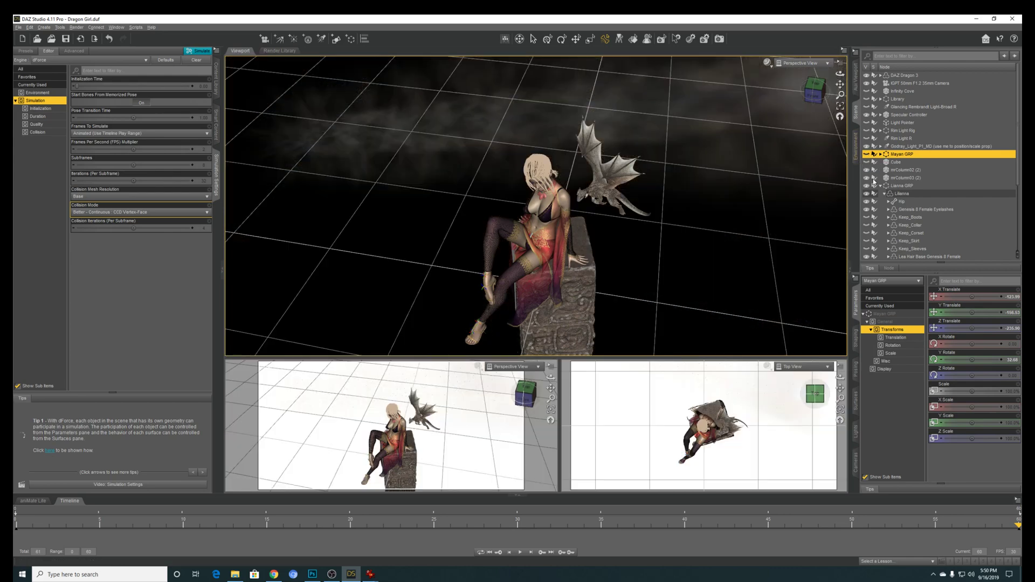
left_click(867, 170)
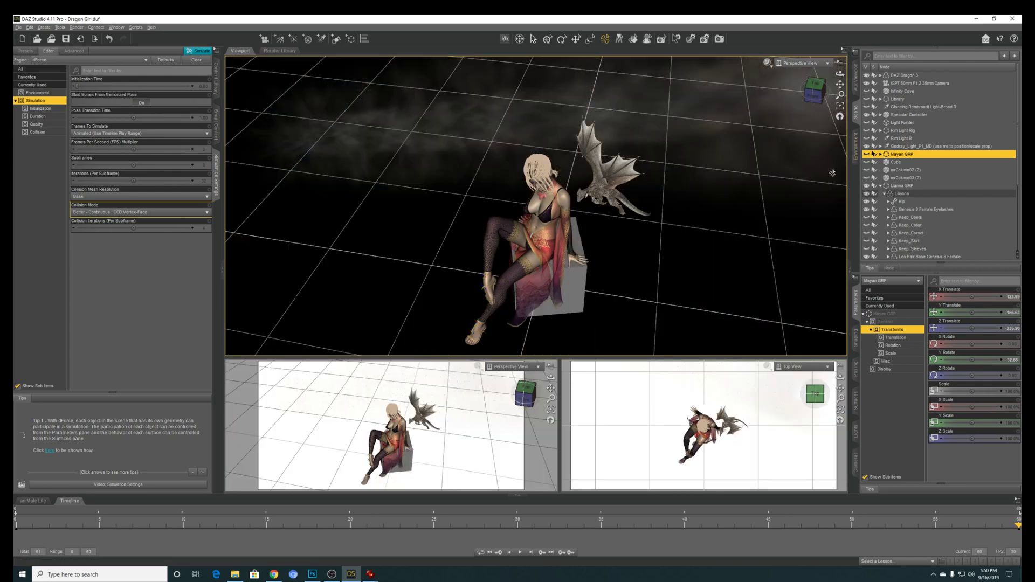
left_click_drag(841, 73, 840, 56)
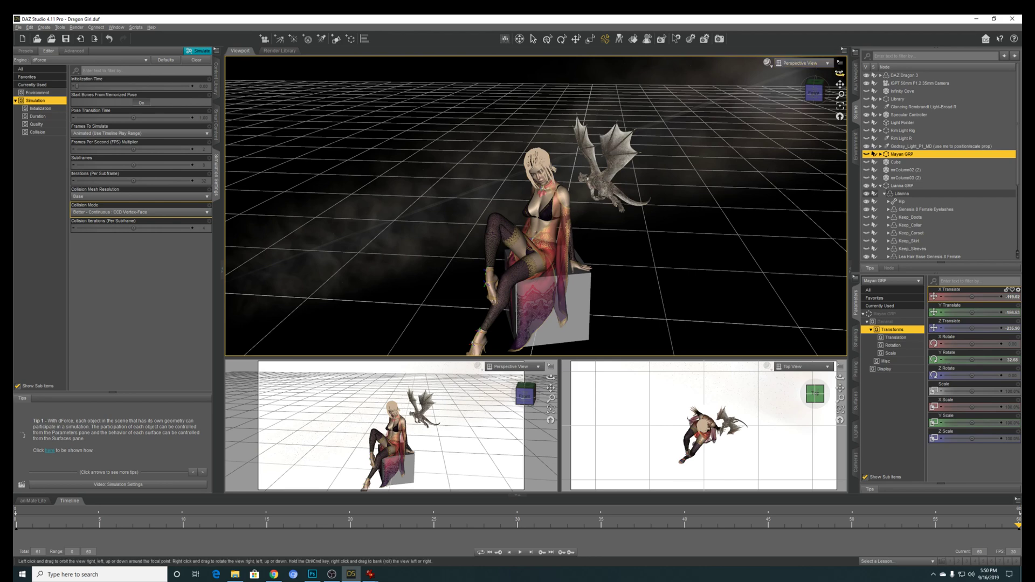
left_click_drag(840, 73, 841, 103)
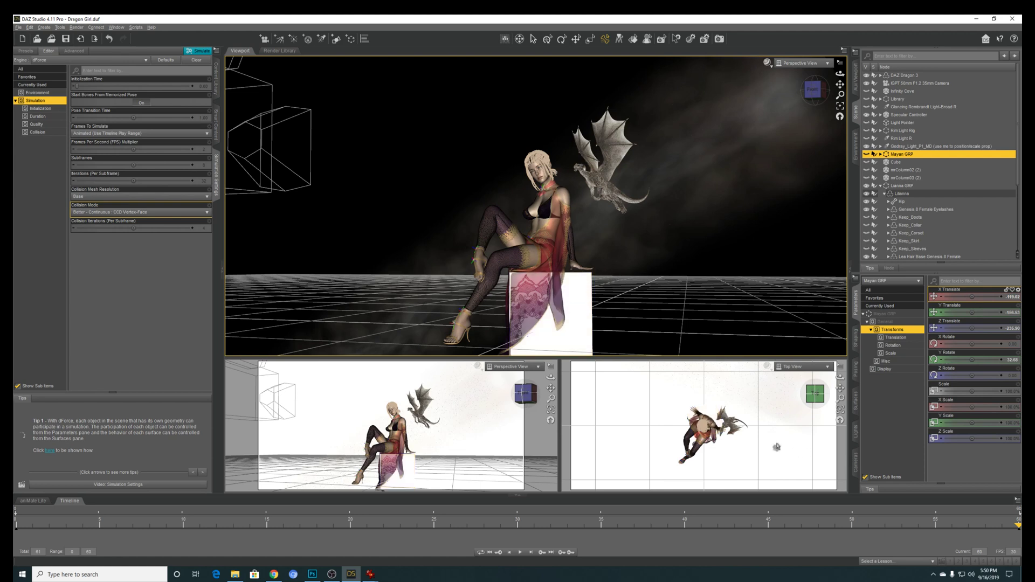
left_click_drag(1019, 526, 14, 515)
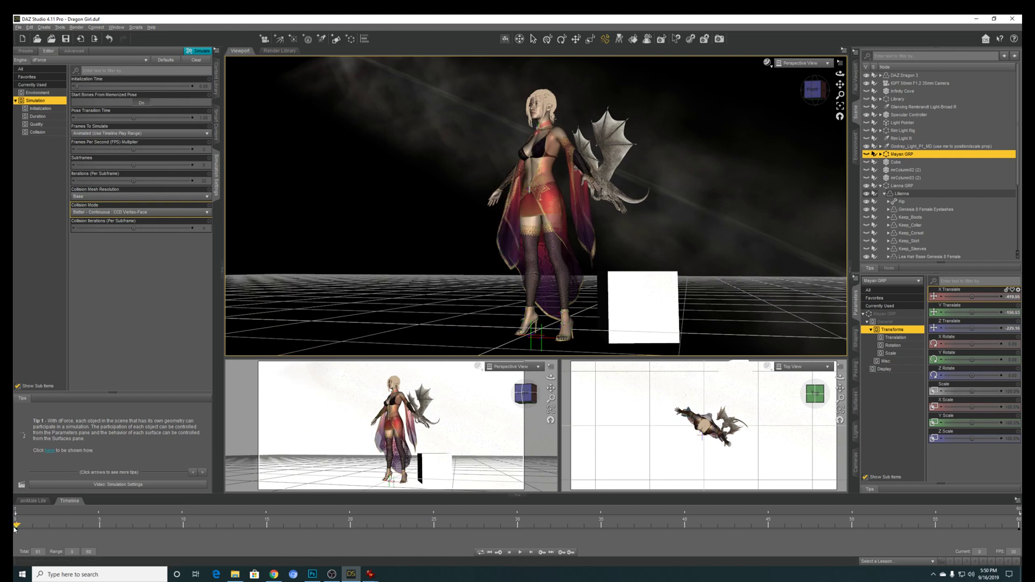
left_click_drag(16, 526, 517, 527)
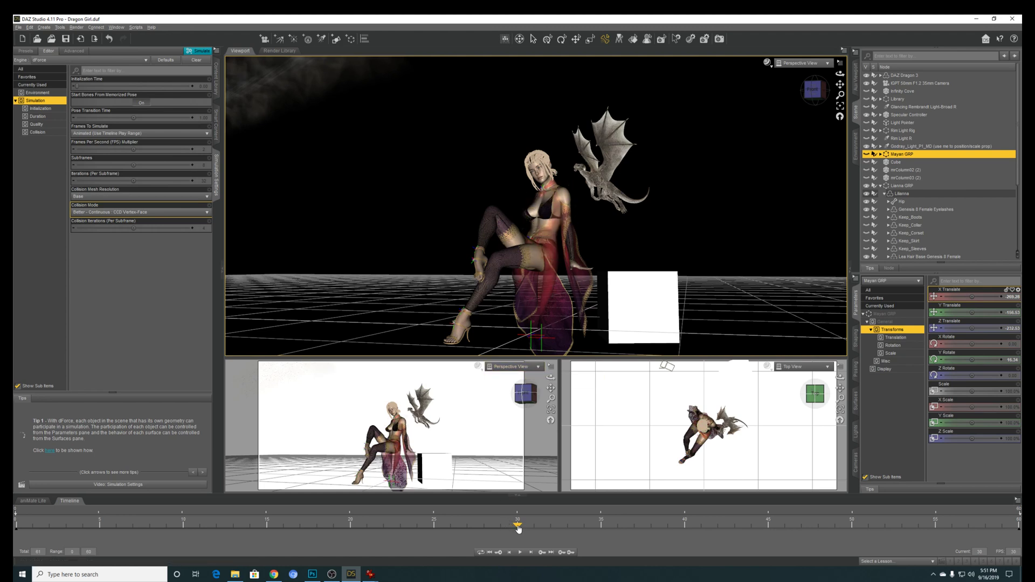
left_click_drag(518, 528, 1020, 543)
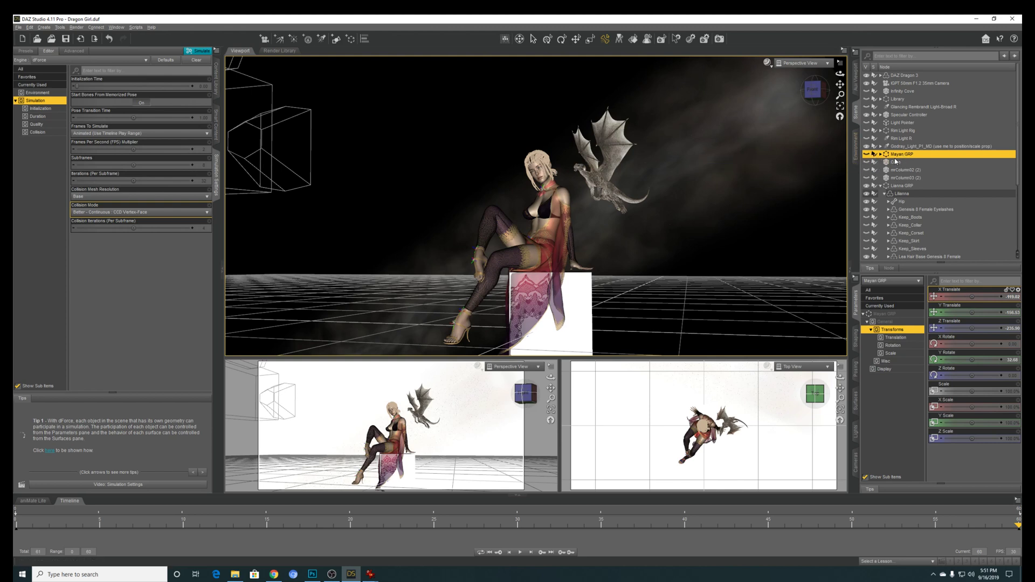
- Keep Mayan GRP hidden, check its Display Visible setting is Off, and expand it to MayanRuins
left_click(867, 155)
left_click(867, 155)
left_click(885, 369)
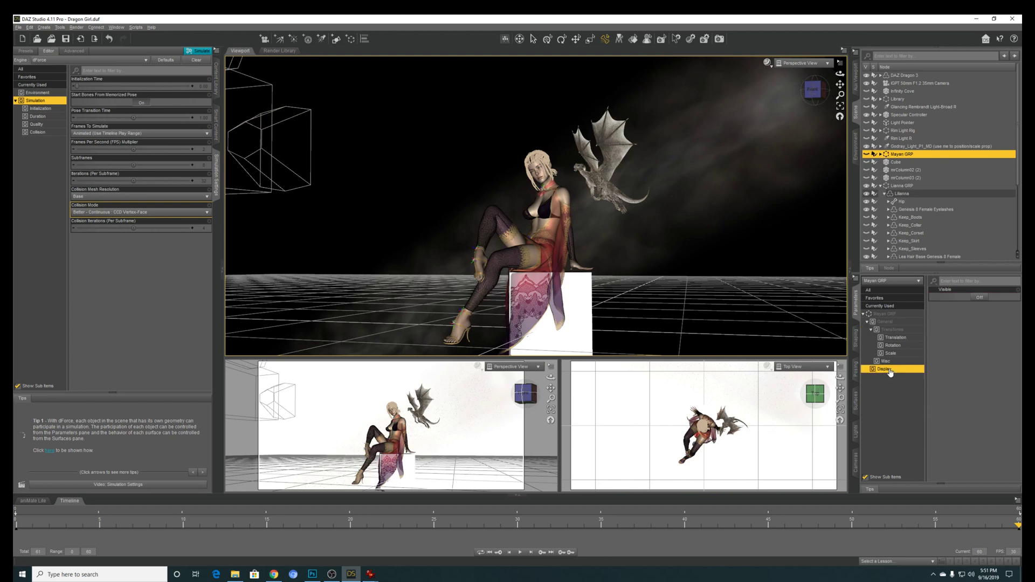
double_click(904, 155)
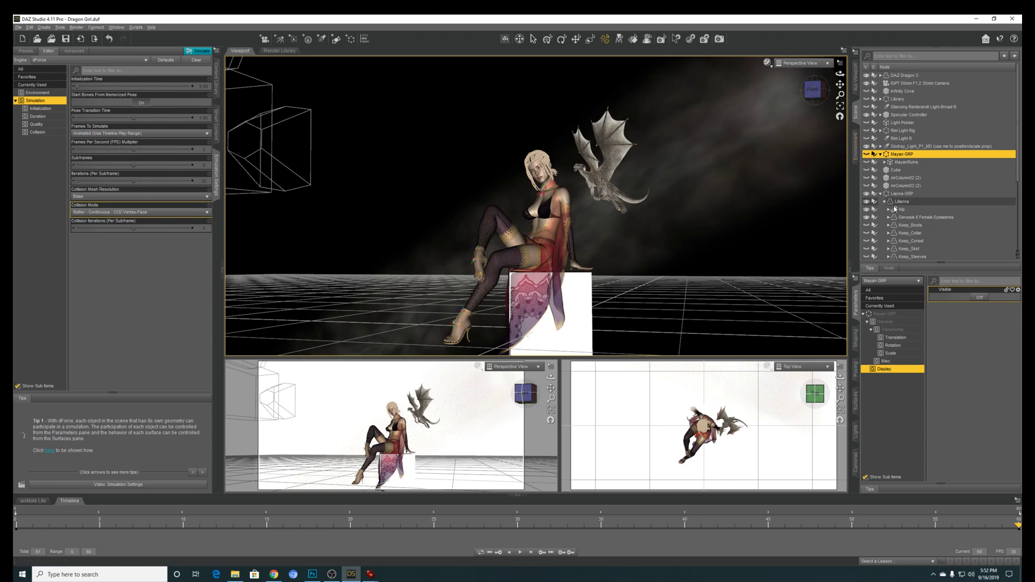
scroll(895, 209, "down", 5)
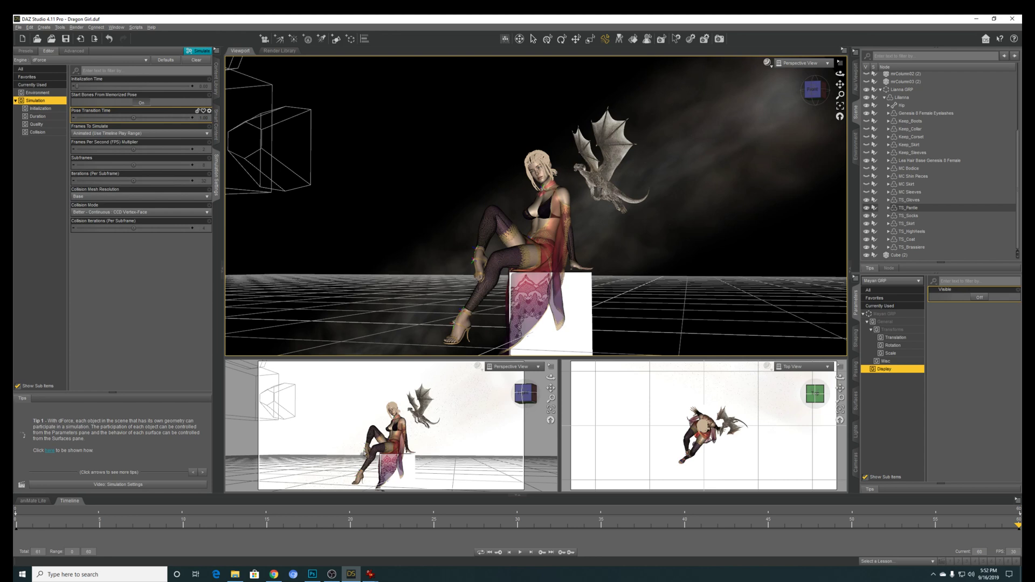
- Bring up the Dragon Girl Final v2.png render in IrfanView from the taskbar
mouse_move(370, 575)
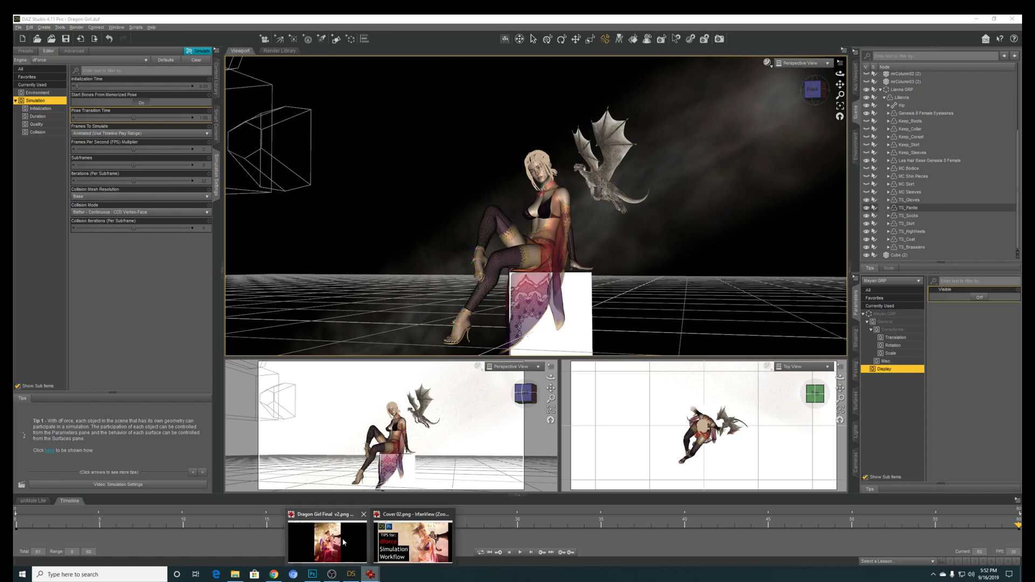